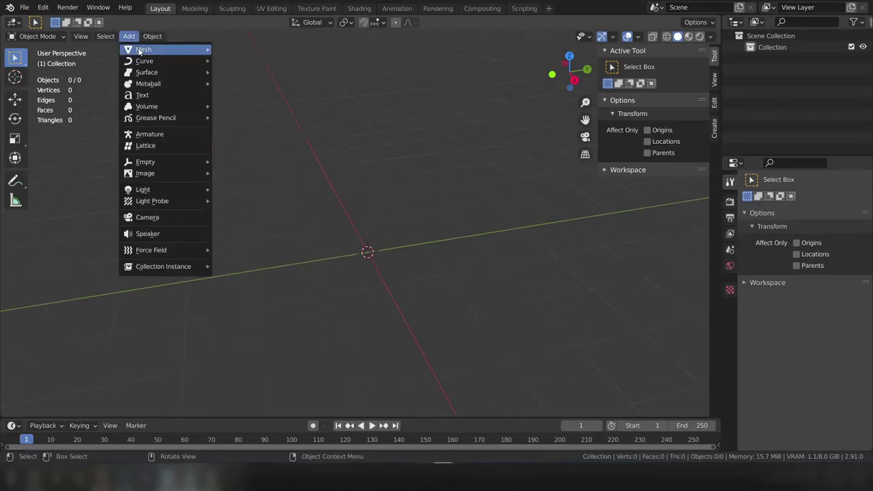
Step: In Edit Mode, move the cube's faces along Y and Z to form the L-shaped profile
key(Tab)
key(KP_1)
key(KP_3)
key(g)
key(y)
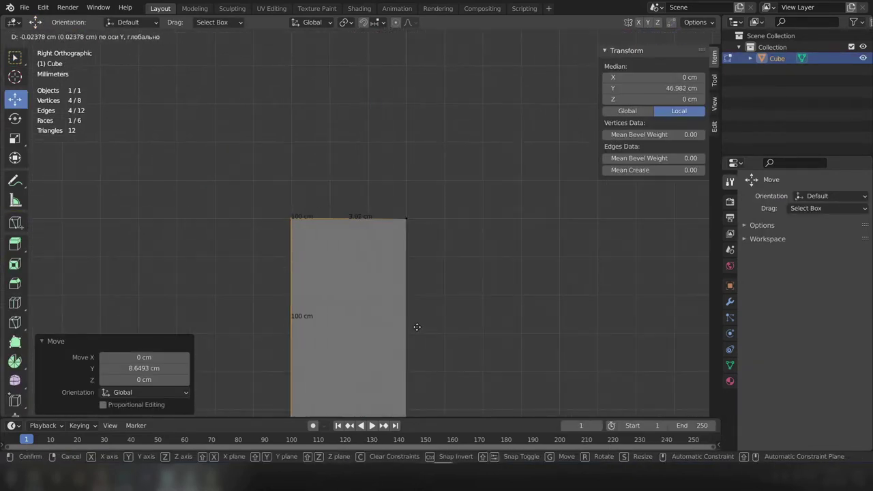
scroll(429, 300, down, 15)
key(KP_5)
key(KP_5)
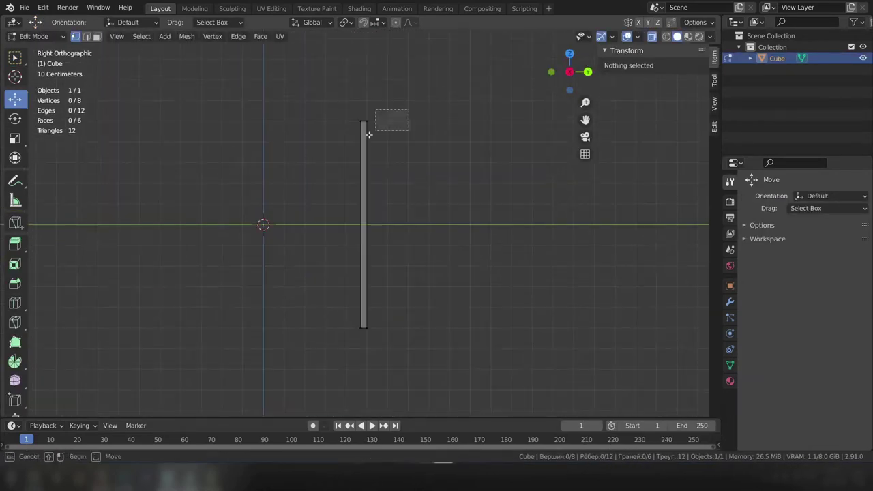
key(z)
click(367, 281)
scroll(516, 170, up, 5)
scroll(366, 230, down, 2)
click(427, 222)
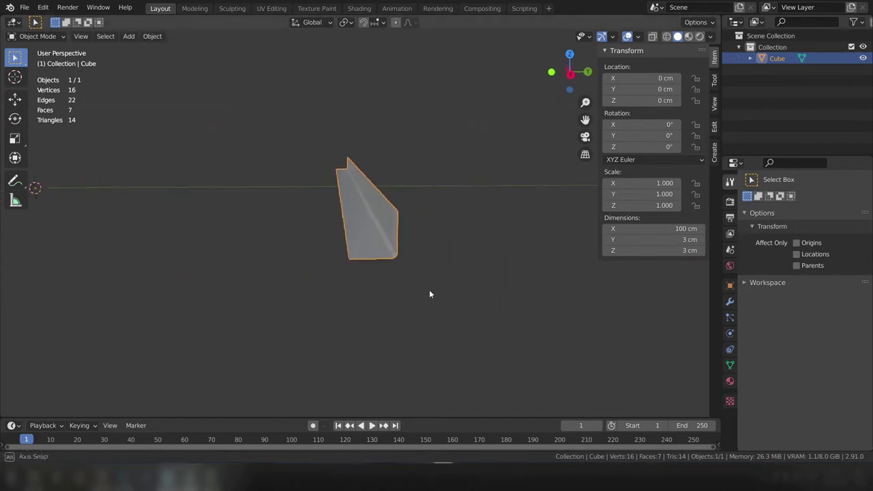
Step: Set the bar's origin to its geometry and add a Solidify modifier
click(152, 36)
click(311, 72)
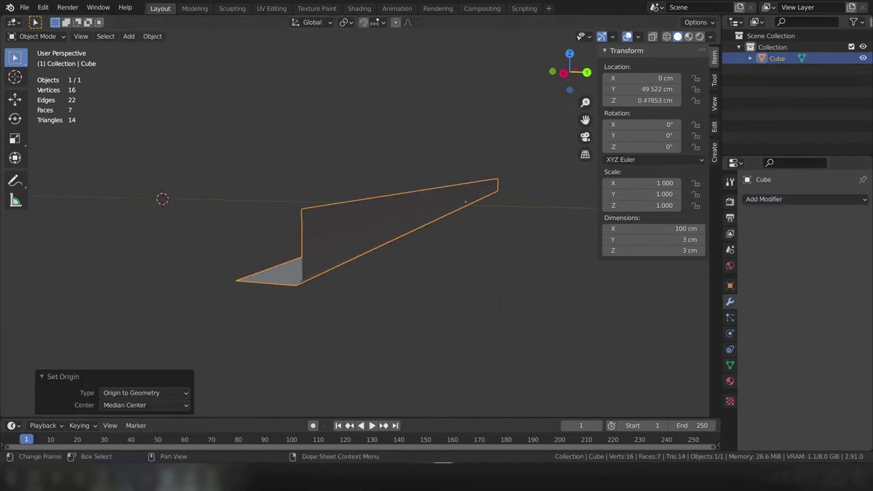
click(805, 224)
click(643, 366)
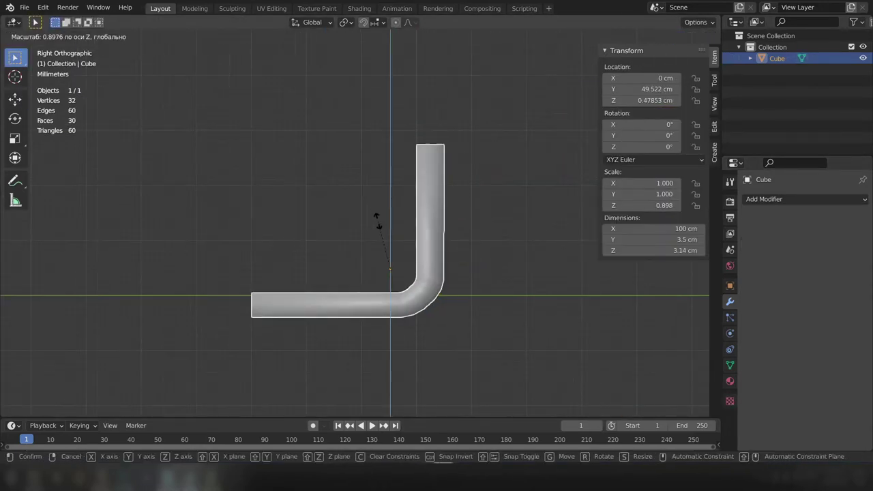
Step: Confirm the Z scaling that reduces the profile to a 3 × 3 cm cross-section
click(395, 233)
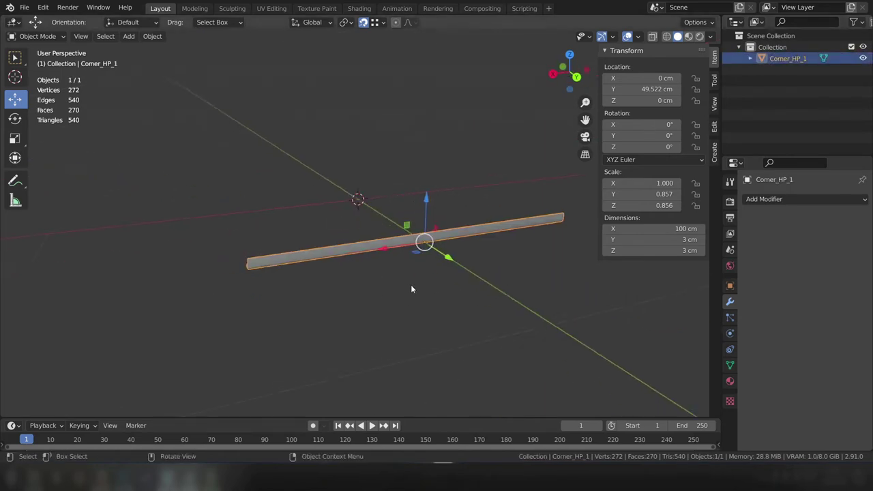
Step: Duplicate Corner_HP_1, rotate the copy -90° about Y and move it down to meet the L corner
key(shift+d)
key(r)
key(y)
key(9)
key(0)
key(Return)
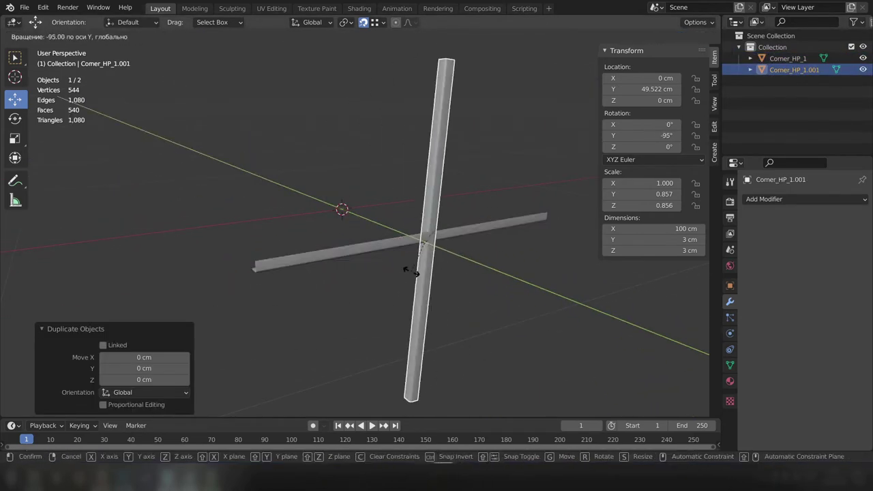
key(g)
scroll(332, 309, up, 3)
key(KP_3)
scroll(426, 255, up, 10)
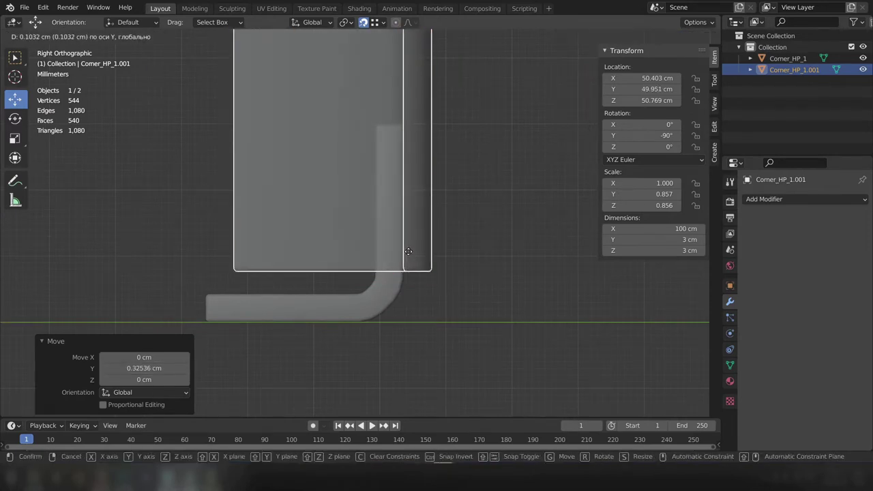
drag(350, 49, 372, 317)
click(371, 317)
middle_drag(371, 317, 355, 296)
click(456, 273)
Step: Reposition the upright bar Corner_HP_1.001 from the top view
key(KP_7)
click(340, 194)
scroll(486, 196, up, 5)
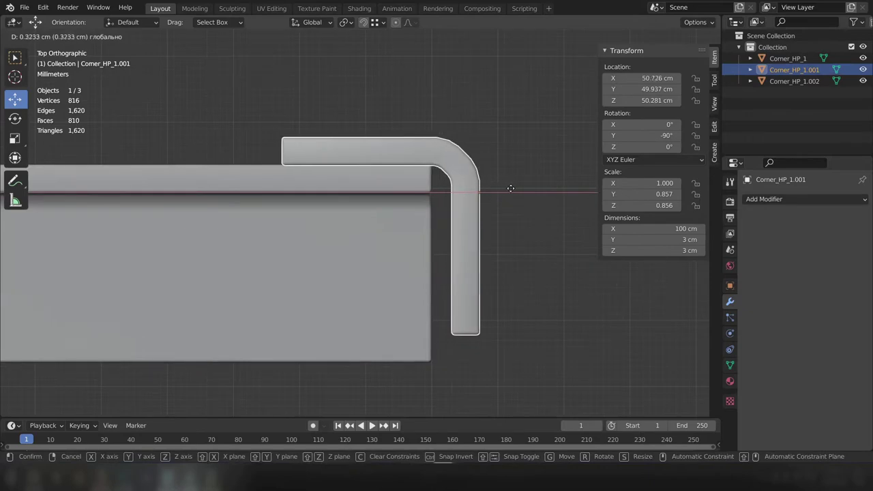
click(511, 188)
scroll(512, 188, down, 5)
scroll(450, 226, up, 5)
middle_drag(449, 226, 389, 162)
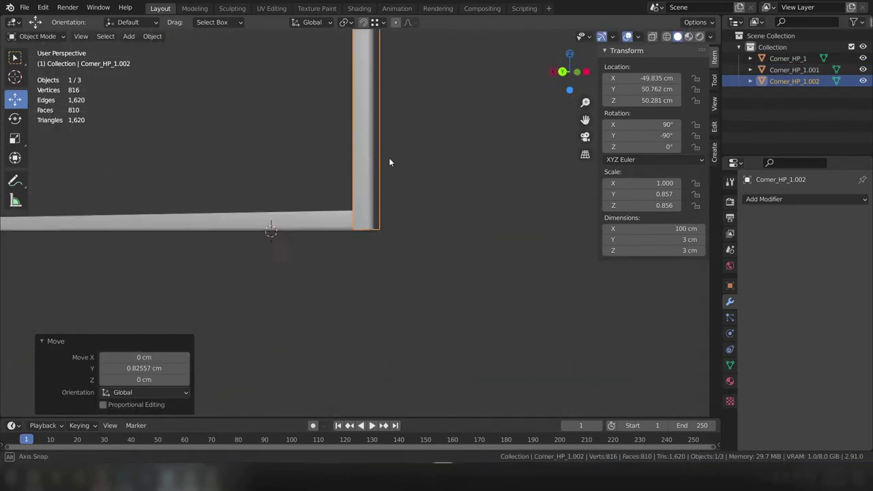
key(KP_3)
scroll(444, 284, down, 5)
mouse_move(444, 284)
middle_down()
mouse_move(403, 291)
mouse_move(533, 244)
middle_up()
Step: Duplicate the bottom bar as Corner_HP_1.003 and rotate it into place
click(402, 291)
key(shift+d)
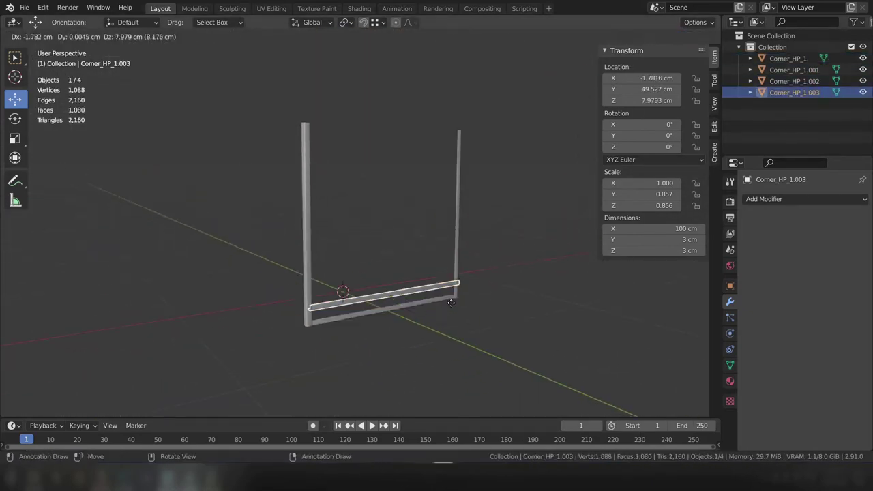
click(451, 302)
key(KP_3)
scroll(460, 302, up, 5)
key(r)
click(437, 135)
scroll(436, 135, down, 5)
mouse_move(436, 135)
middle_down()
mouse_move(384, 225)
mouse_move(352, 257)
middle_up()
click(353, 257)
Step: Nudge Corner_HP_1.001 into alignment, viewed from the top
key(KP_3)
scroll(401, 194, up, 5)
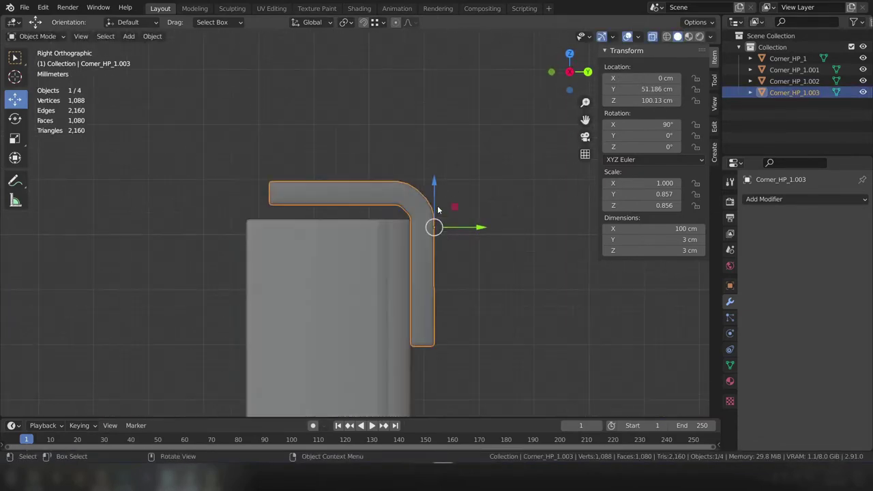
middle_drag(400, 194, 434, 250)
click(352, 236)
key(KP_7)
scroll(433, 180, up, 5)
key(g)
click(482, 236)
scroll(482, 235, down, 4)
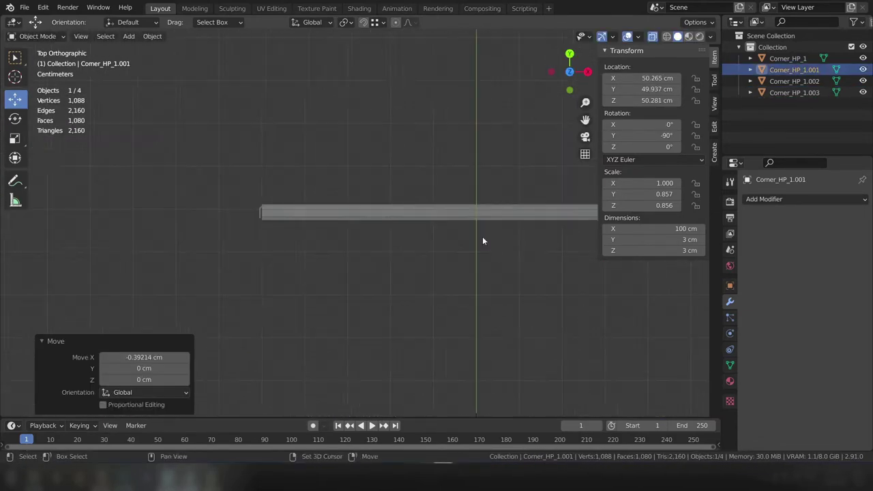
Step: Move Corner_HP_1 into line with the other frame bars
click(364, 232)
mouse_move(364, 239)
middle_down()
mouse_move(325, 180)
mouse_move(388, 254)
middle_up()
key(KP_3)
scroll(387, 255, up, 5)
key(g)
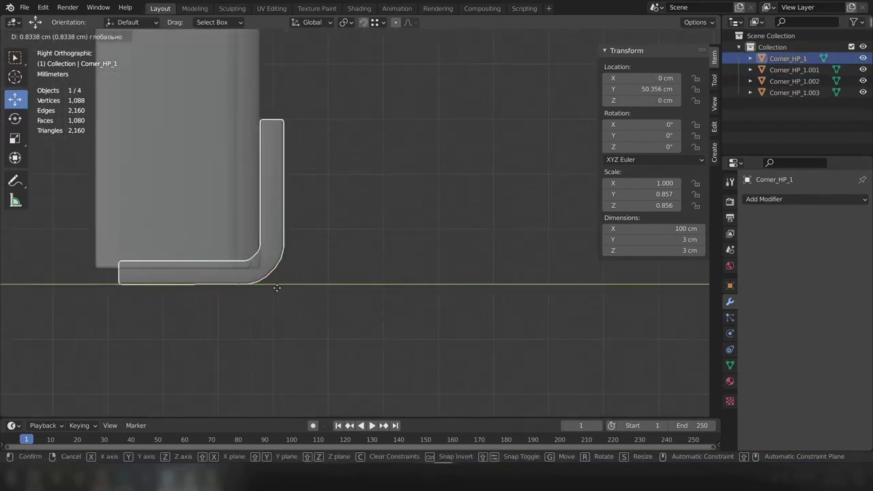
click(273, 288)
scroll(272, 288, down, 5)
middle_drag(273, 288, 516, 270)
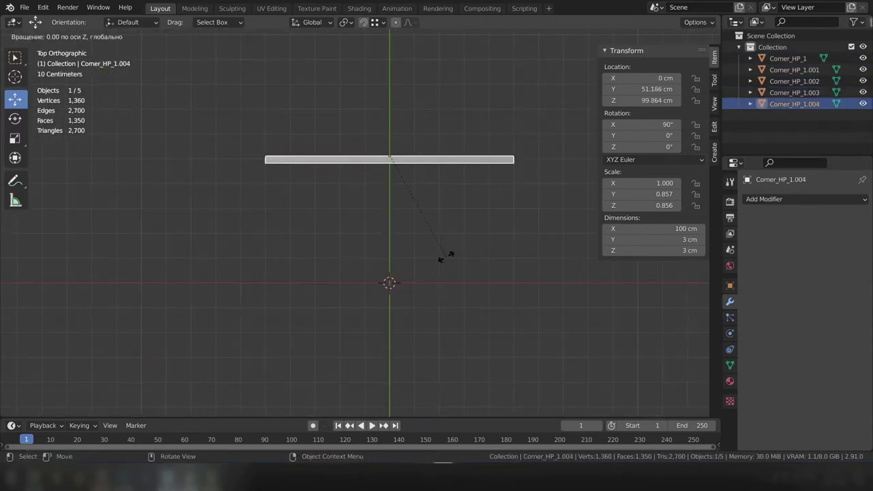
Step: Rotate the bar 90° about Z and shift it along Y
text(90)
key(Return)
key(g)
key(y)
click(408, 292)
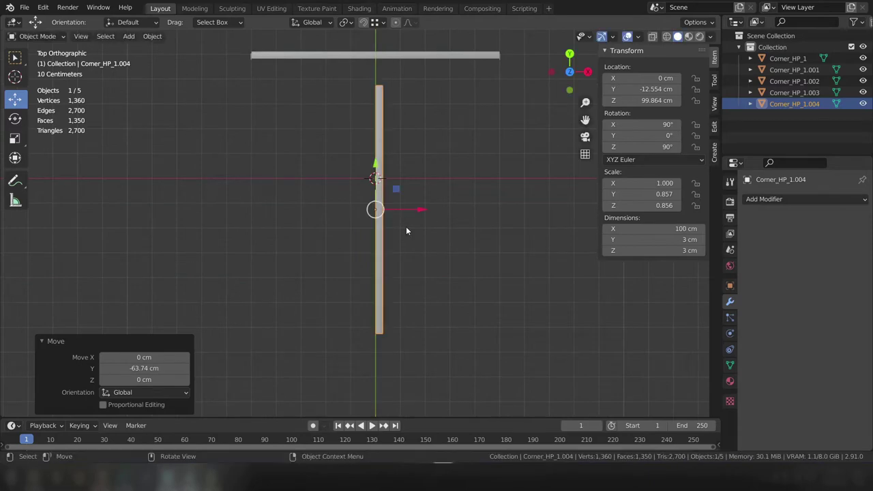
Step: Scale the bar to 0.9 along Y and readjust its Y and Z position
key(g)
key(y)
click(401, 192)
key(s)
key(y)
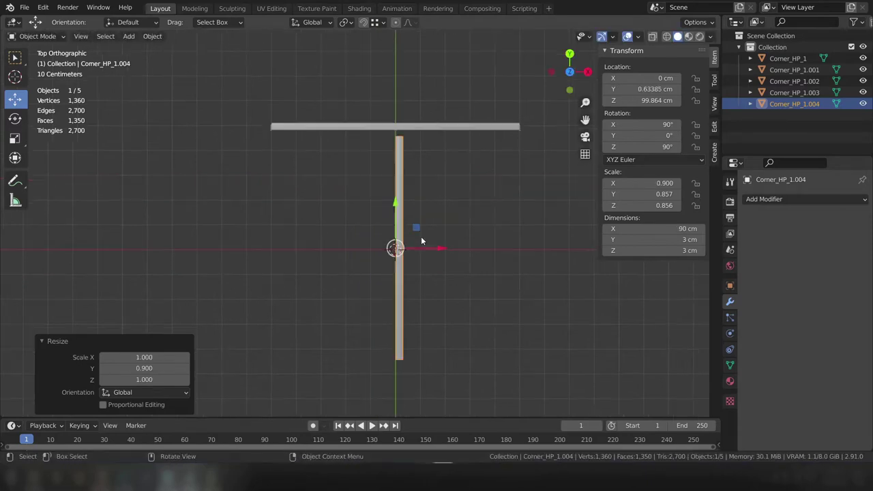
key(KP_3)
key(g)
key(y)
click(382, 251)
key(g)
key(z)
click(402, 231)
mouse_move(402, 232)
middle_down()
mouse_move(366, 210)
mouse_move(359, 260)
mouse_move(420, 230)
mouse_move(279, 319)
middle_up()
Step: Duplicate the bar as Corner_HP_1.005 and rotate it into place
key(shift+d)
key(KP_1)
scroll(509, 234, up, 5)
key(r)
click(343, 249)
click(516, 227)
Step: Duplicate a corner bar as Corner_HP_1.006 and turn it to fit the corner
click(375, 317)
key(shift+d)
key(KP_1)
scroll(292, 151, up, 5)
key(r)
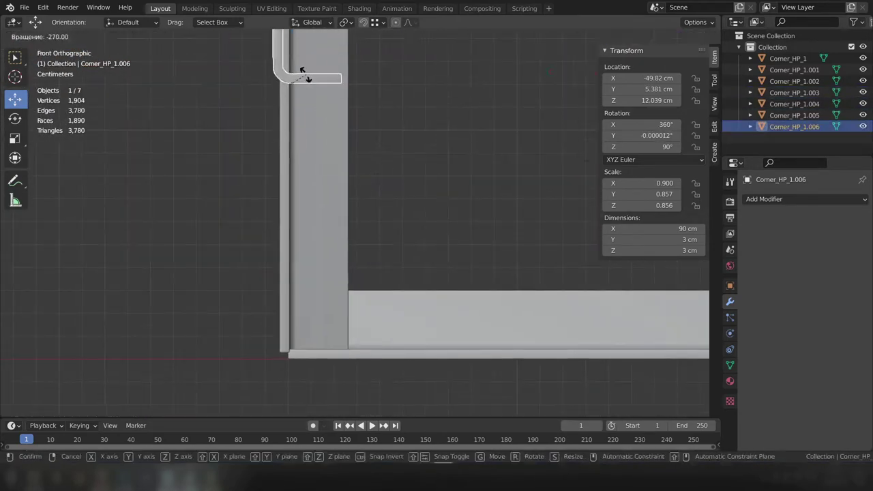
click(336, 349)
scroll(390, 216, down, 4)
Step: Duplicate another corner bar as Corner_HP_1.007, rotated -90°
click(372, 127)
key(shift+d)
scroll(382, 157, up, 5)
key(r)
click(393, 249)
middle_drag(393, 249, 364, 244)
click(364, 244)
Step: Box-select the four bars of one side of the frame and duplicate them
drag(291, 101, 293, 103)
key(shift+d)
click(225, 170)
middle_drag(225, 171, 341, 205)
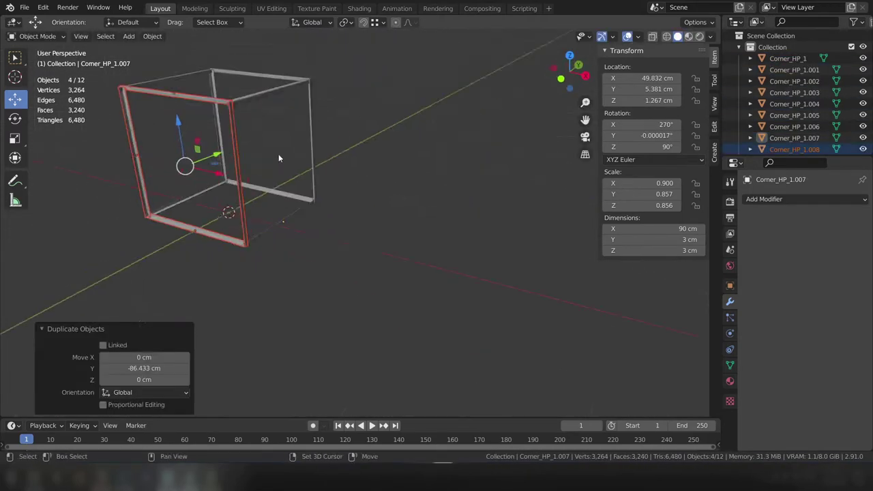
scroll(361, 205, up, 3)
key(r)
click(162, 193)
Step: Move the copied side along Y to form the opposite face of the cube frame
key(KP_7)
key(g)
key(y)
click(319, 209)
scroll(319, 209, up, 3)
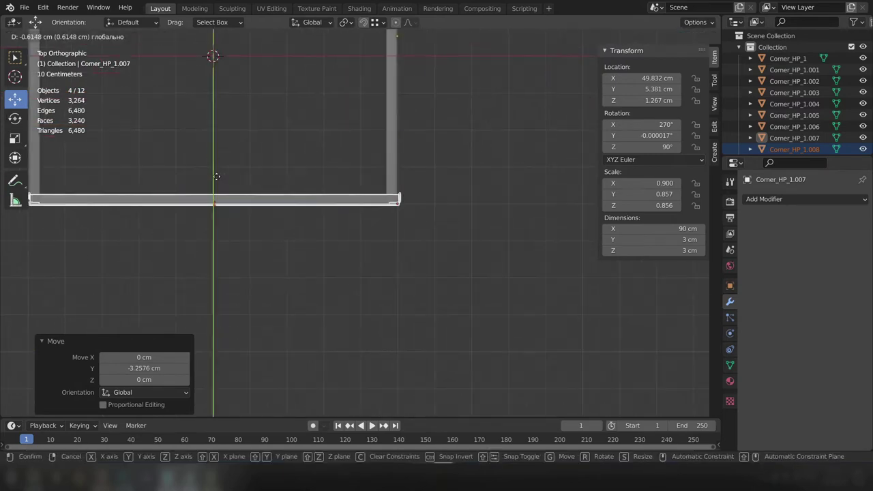
key(g)
key(y)
click(337, 253)
scroll(252, 230, down, 4)
middle_drag(252, 229, 370, 248)
scroll(352, 266, up, 4)
Step: Shorten Corner_HP_1.003 along X to 25.1 cm by moving its end vertices
key(Tab)
drag(562, 164, 518, 198)
key(g)
key(x)
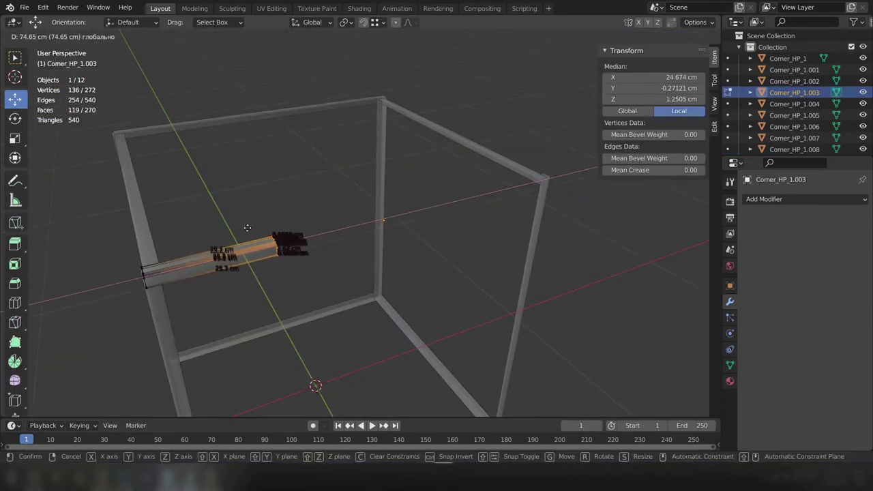
click(247, 227)
key(Tab)
middle_drag(358, 304, 409, 273)
Step: Duplicate the shortened bar as Corner_HP_1.012 and place it along X on top
key(shift+d)
key(x)
click(584, 189)
scroll(583, 190, up, 3)
mouse_move(583, 189)
middle_down()
mouse_move(440, 233)
mouse_move(374, 224)
middle_up()
scroll(374, 224, up, 3)
scroll(400, 252, down, 4)
click(400, 252)
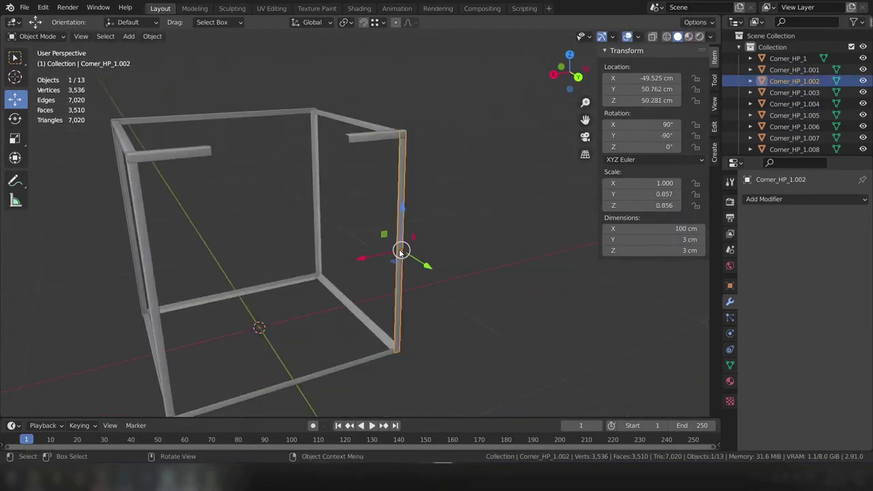
Step: Duplicate the upright corner bar along X and rotate it about Z to form a new post
key(shift+d)
key(x)
click(350, 259)
scroll(351, 259, up, 3)
key(r)
key(z)
key(KP_7)
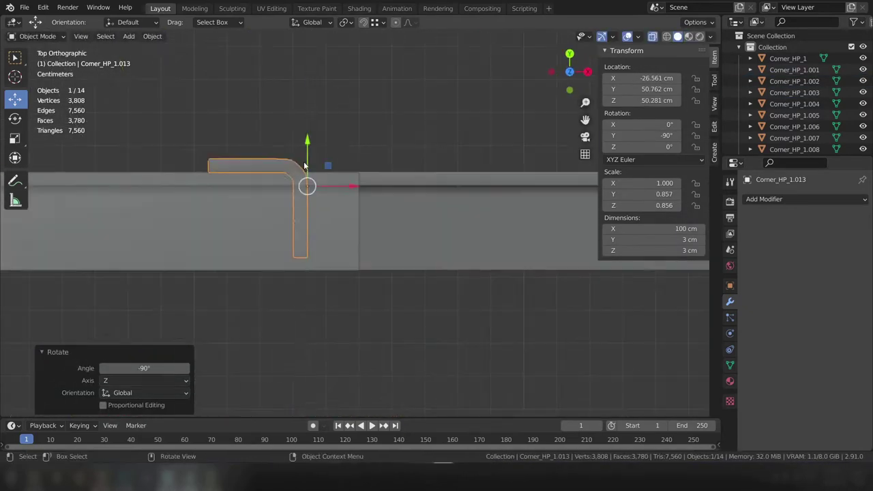
click(389, 215)
mouse_move(390, 215)
middle_down()
mouse_move(394, 178)
mouse_move(382, 266)
middle_up()
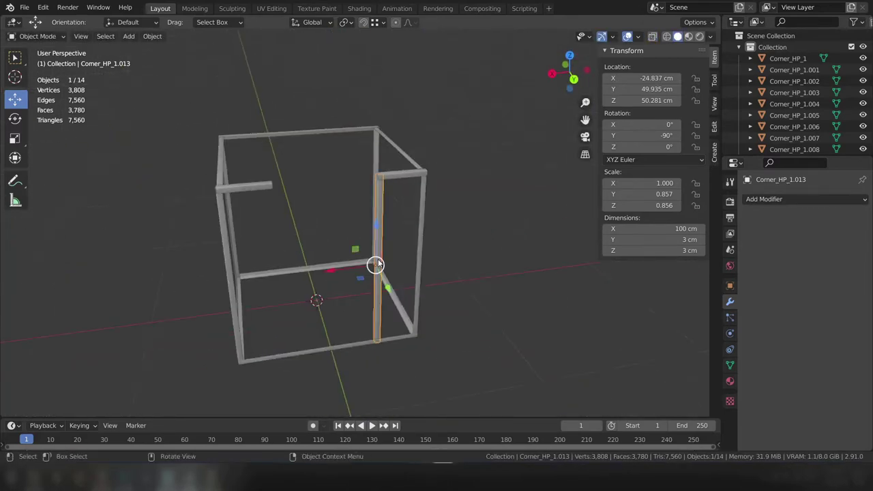
Step: Add another upright bar duplicate along X, rotated 90 degrees
key(shift+d)
key(x)
click(446, 286)
key(KP_7)
key(r)
key(9)
key(0)
key(Return)
click(390, 175)
mouse_move(390, 176)
middle_down()
mouse_move(258, 217)
mouse_move(533, 290)
middle_up()
mouse_move(429, 286)
middle_down()
mouse_move(368, 248)
mouse_move(318, 250)
mouse_move(334, 272)
middle_up()
Step: Duplicate a bottom horizontal bar and raise the copy along Z to 15.65 cm
key(shift+d)
key(z)
click(381, 262)
drag(334, 272, 337, 270)
click(346, 317)
mouse_move(345, 318)
middle_down()
mouse_move(322, 319)
mouse_move(515, 290)
middle_up()
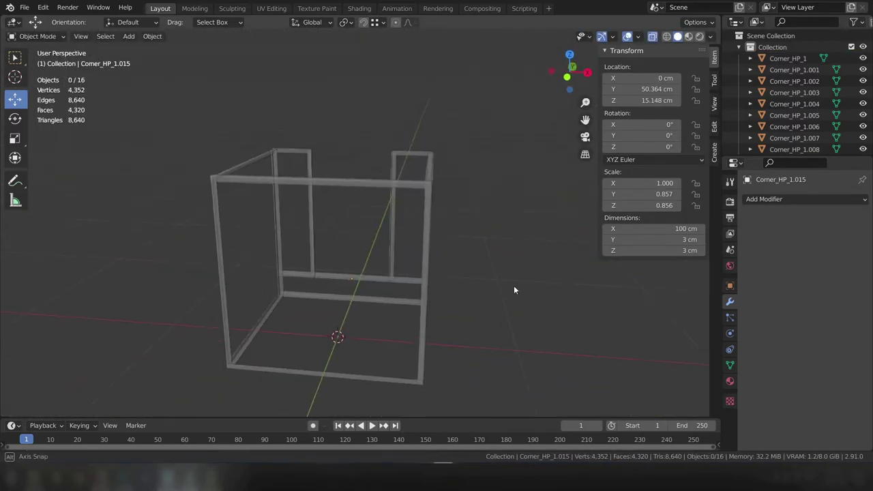
Step: Flip the middle front bar 180 degrees
middle_drag(298, 266, 397, 230)
scroll(397, 231, up, 5)
click(397, 227)
key(r)
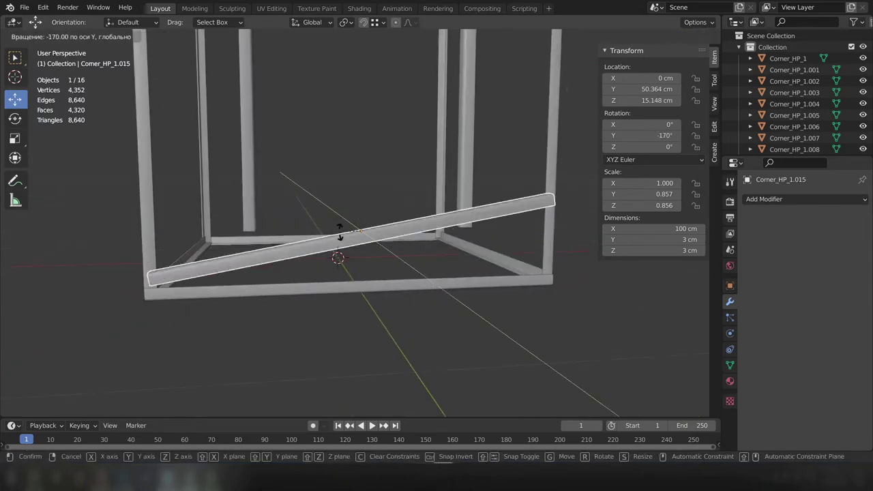
click(339, 230)
scroll(339, 230, up, 3)
drag(355, 245, 354, 239)
mouse_move(355, 238)
middle_down()
mouse_move(360, 336)
mouse_move(435, 214)
mouse_move(401, 244)
mouse_move(449, 221)
middle_up()
click(360, 335)
scroll(360, 336, down, 5)
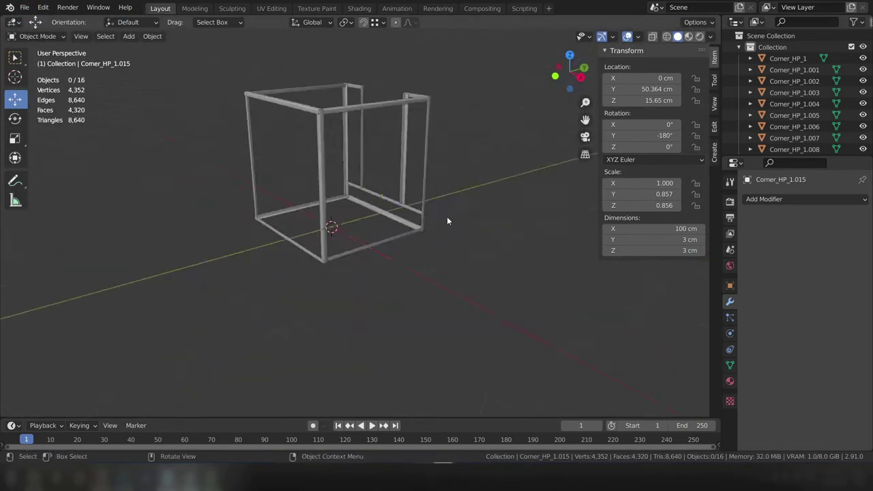
Step: Add a new cube and scale it into an upright column
key(KP_7)
click(128, 36)
click(244, 59)
click(120, 307)
text(3g)
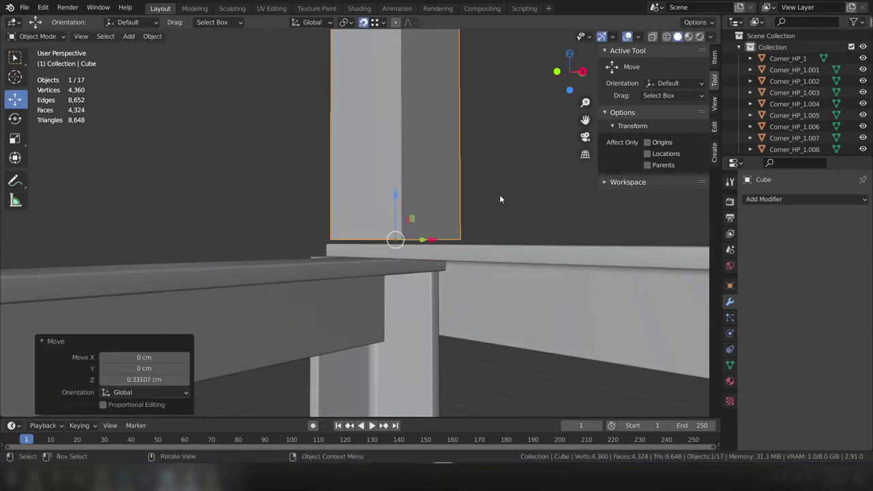
mouse_move(499, 199)
middle_down()
mouse_move(425, 231)
mouse_move(244, 279)
mouse_move(460, 176)
middle_up()
scroll(460, 177, down, 5)
mouse_move(366, 197)
middle_down()
mouse_move(382, 225)
mouse_move(426, 254)
mouse_move(384, 304)
mouse_move(455, 298)
mouse_move(497, 196)
middle_up()
click(375, 301)
scroll(454, 298, up, 5)
scroll(397, 269, down, 5)
Step: Duplicate the column in place and name the copy Profile_Pipe_HP_
key(shift+d)
key(Escape)
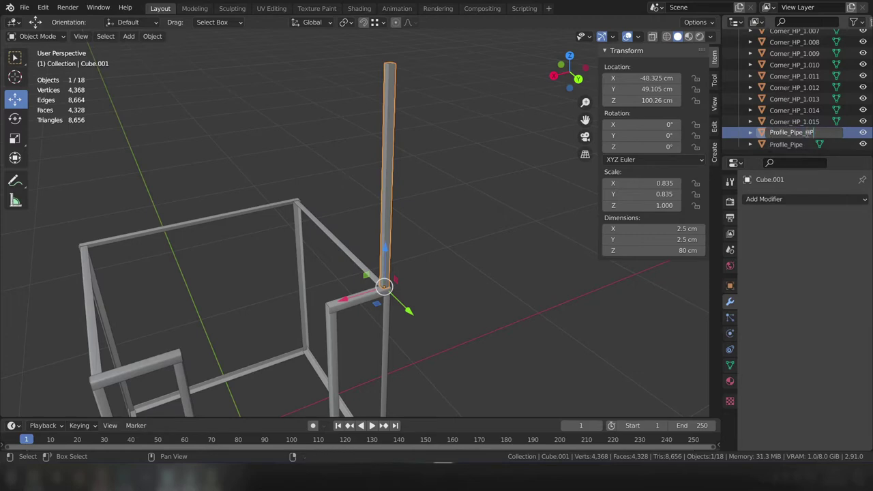
key(Return)
scroll(401, 231, up, 3)
Step: In Local view, bevel all pipe edges with 4 rounded segments and add lengthwise loop cuts
key(KP_Divide)
key(Tab)
right_click(390, 221)
key(a)
right_click(409, 171)
click(409, 171)
scroll(423, 205, up, 3)
click(438, 218)
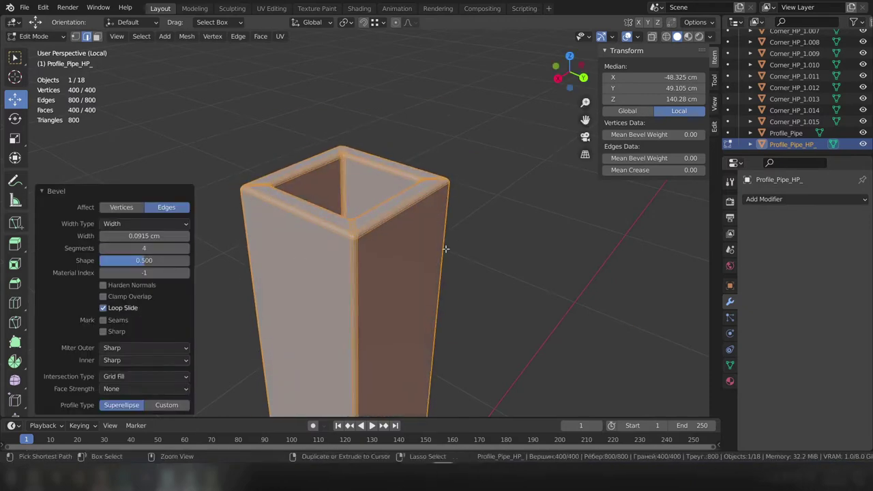
click(129, 223)
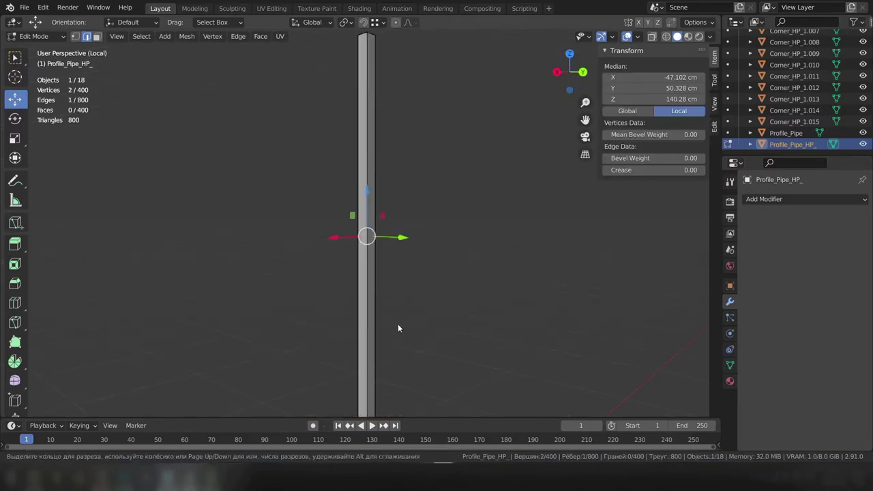
click(341, 318)
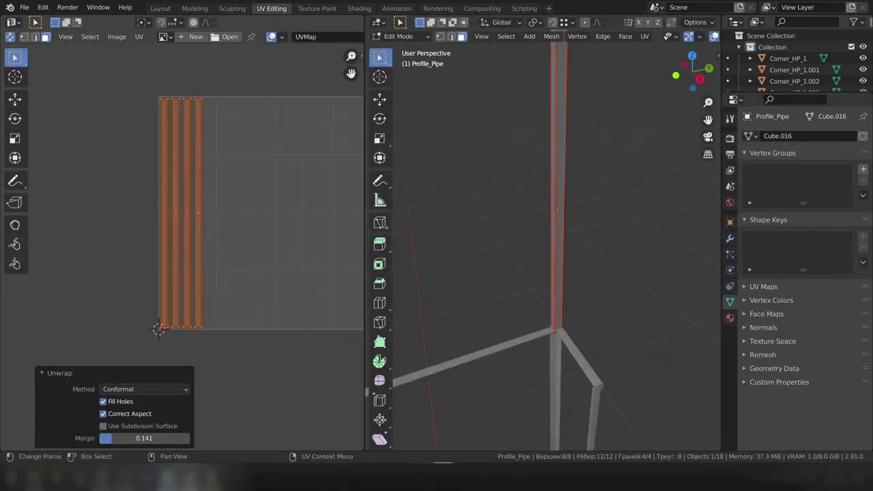
Step: Switch to edge select mode and pick a single edge in the UV layout
key(2)
click(176, 215)
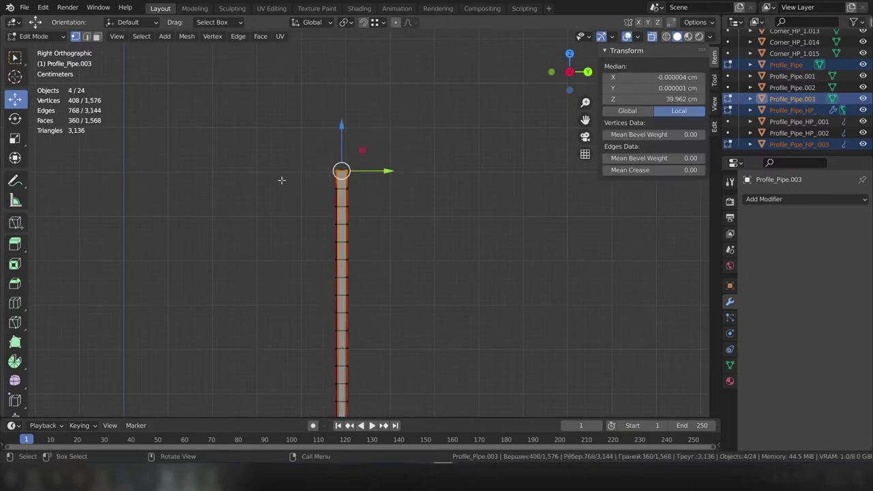
Step: Lower the pipe's top vertices slightly and leave Edit Mode
click(346, 114)
scroll(423, 159, down, 2)
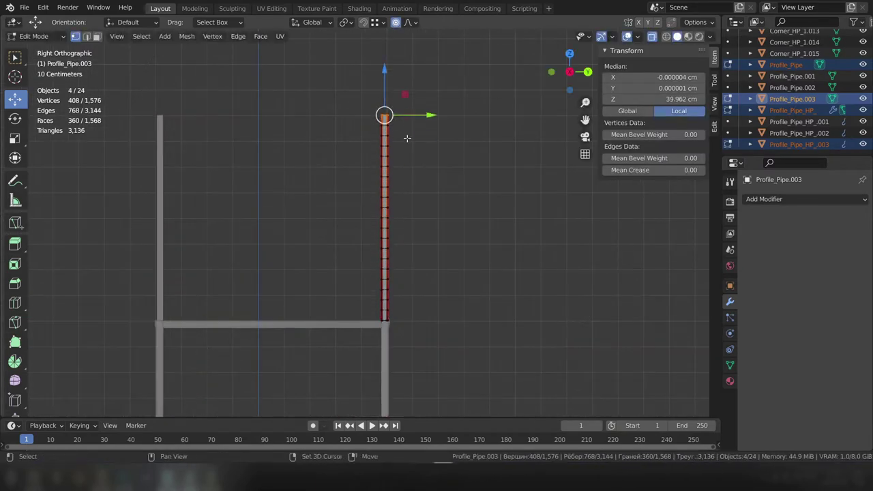
drag(384, 75, 384, 80)
click(391, 120)
scroll(390, 119, down, 3)
key(Tab)
mouse_move(391, 123)
middle_down()
mouse_move(402, 243)
mouse_move(388, 236)
middle_up()
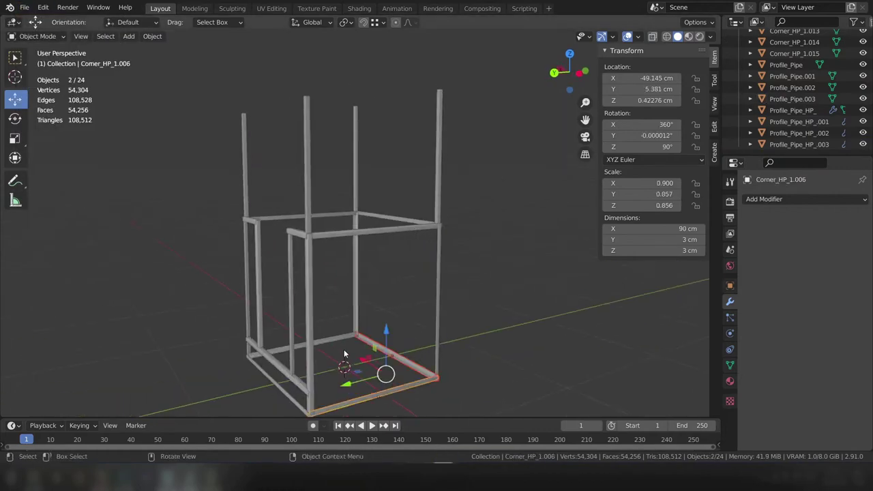
Step: Copy the base bars upward into a second tier of bars
key(g)
click(343, 119)
key(alt+a)
mouse_move(343, 119)
middle_down()
mouse_move(482, 199)
mouse_move(409, 211)
middle_up()
Step: Tilt the top front bar 170° around X into a sloping roof rail
click(370, 136)
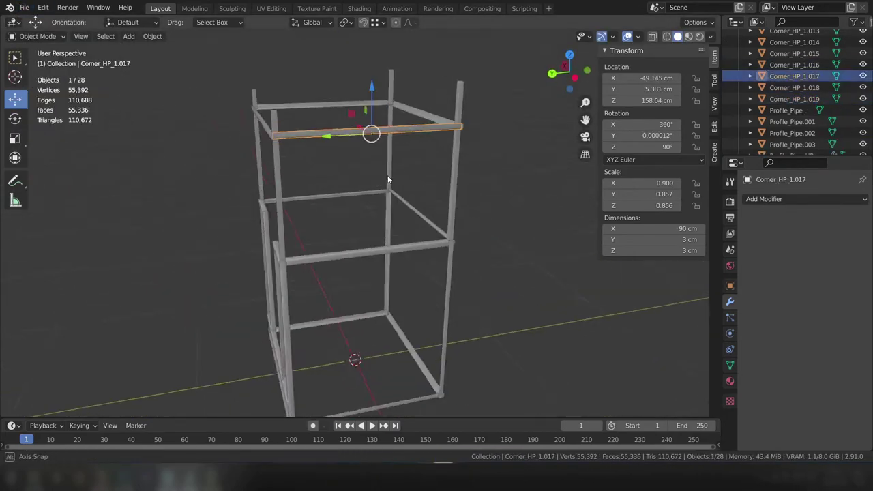
key(KP_3)
text(rx170)
key(Return)
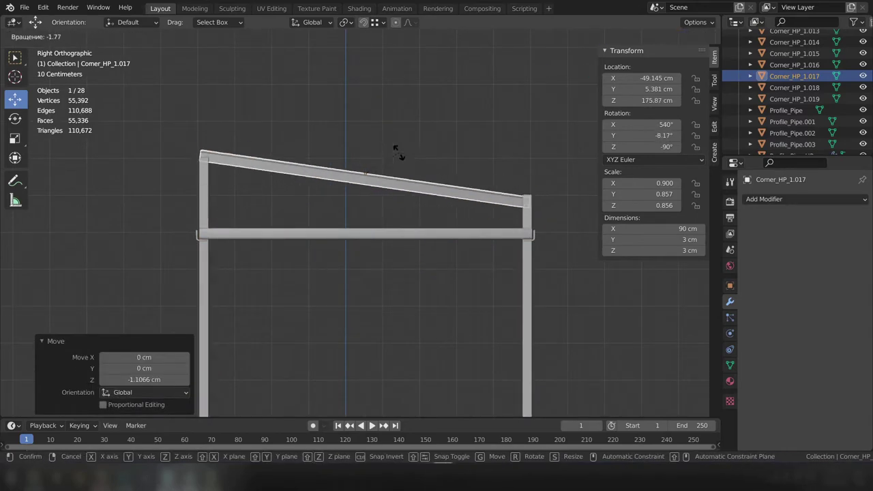
middle_drag(406, 161, 464, 204)
key(shift+d)
key(x)
click(470, 208)
Step: Rotate a duplicate of the sloping bar around Z
text(rz115)
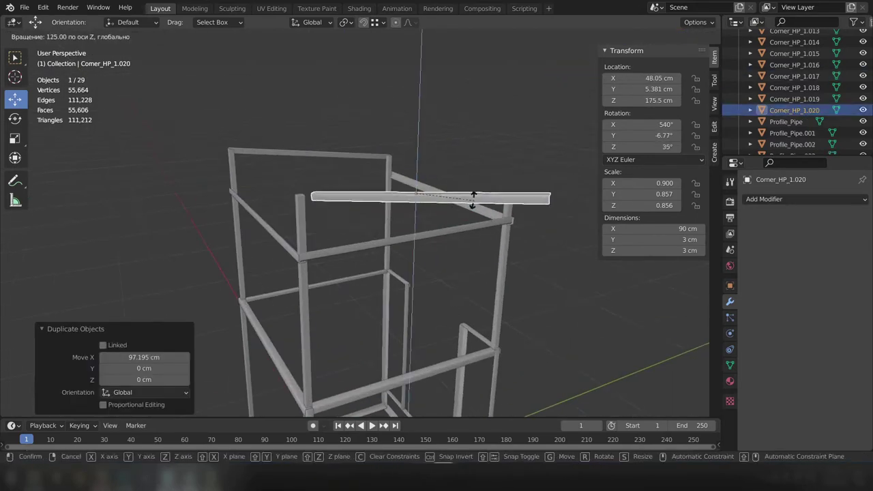
key(BackSpace)
key(BackSpace)
text(80)
key(Return)
key(KP_3)
key(r)
key(Escape)
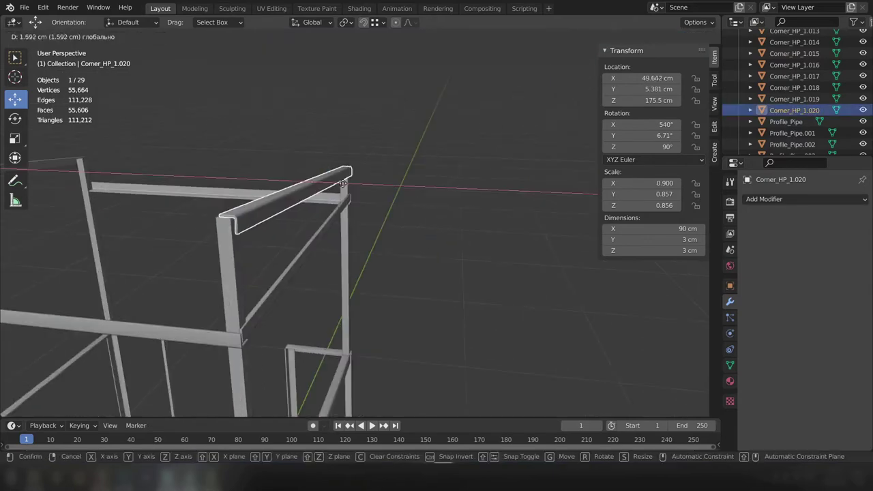
middle_drag(475, 195, 322, 176)
Step: Raise the rear top bar straight up along Z
click(243, 153)
key(ctrl+z)
scroll(417, 209, down, 2)
click(394, 162)
middle_drag(393, 162, 394, 152)
key(g)
key(z)
click(390, 233)
Step: Stretch the tops of the upper pipe posts in a shared mesh edit
middle_drag(390, 232, 327, 166)
drag(328, 166, 251, 203)
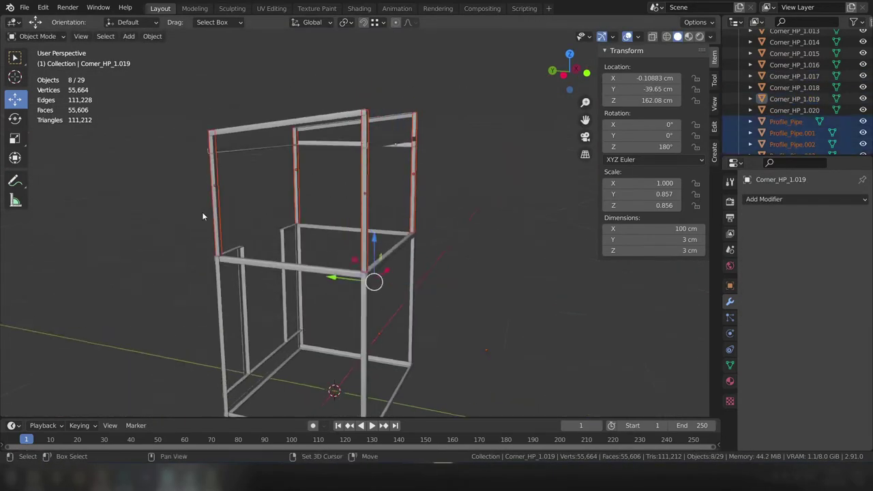
key(Tab)
middle_drag(252, 203, 352, 120)
click(341, 86)
key(Tab)
Step: Redo the vertical move of the pipes' top vertices, then pick bar Corner_HP_1.019
mouse_move(341, 86)
middle_down()
mouse_move(482, 152)
mouse_move(488, 119)
mouse_move(494, 203)
middle_up()
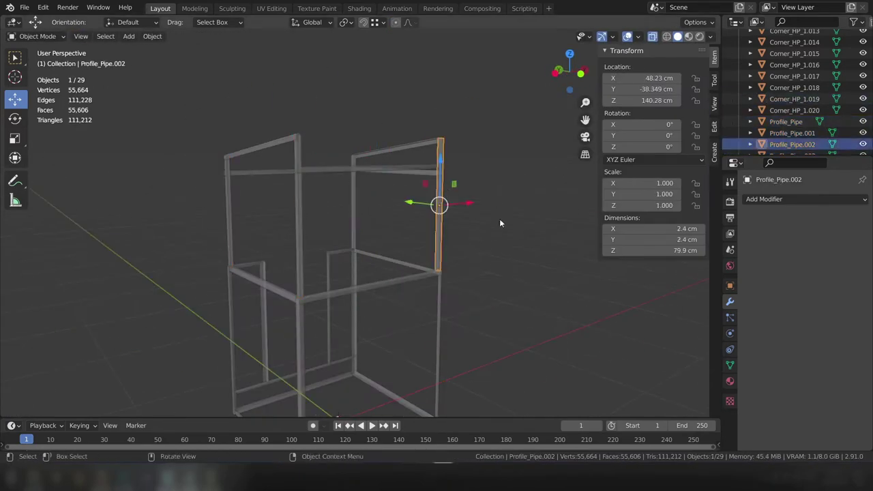
key(ctrl+z)
key(Tab)
key(g)
key(z)
click(467, 171)
key(Tab)
Step: Raise another top bar and the front top bar vertically
click(385, 152)
mouse_move(385, 152)
middle_down()
mouse_move(524, 197)
mouse_move(437, 175)
middle_up()
key(g)
key(z)
click(564, 171)
shift+click(315, 102)
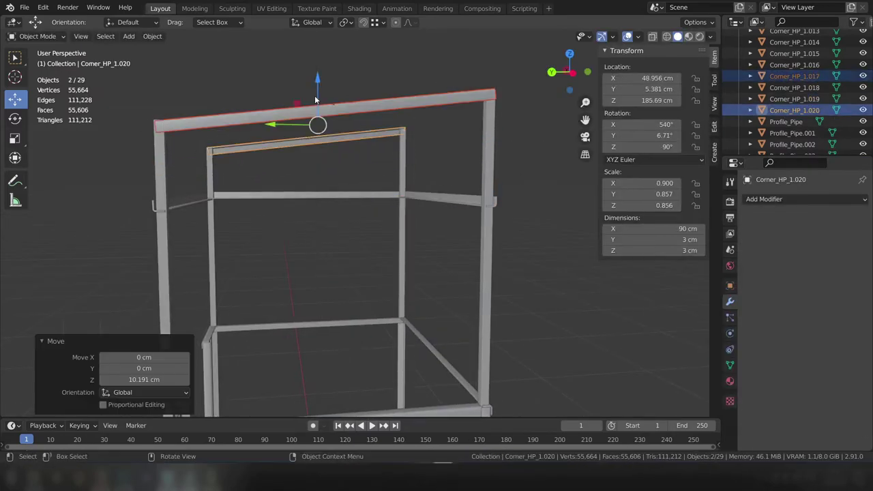
Step: Duplicate side top bar Corner_HP_1.018 and rotate the copy
alt+middle_drag(315, 100, 455, 290)
click(397, 232)
key(ctrl+z)
mouse_move(397, 244)
alt+middle_down()
mouse_move(423, 259)
mouse_move(469, 248)
alt+middle_up()
key(ctrl+shift+z)
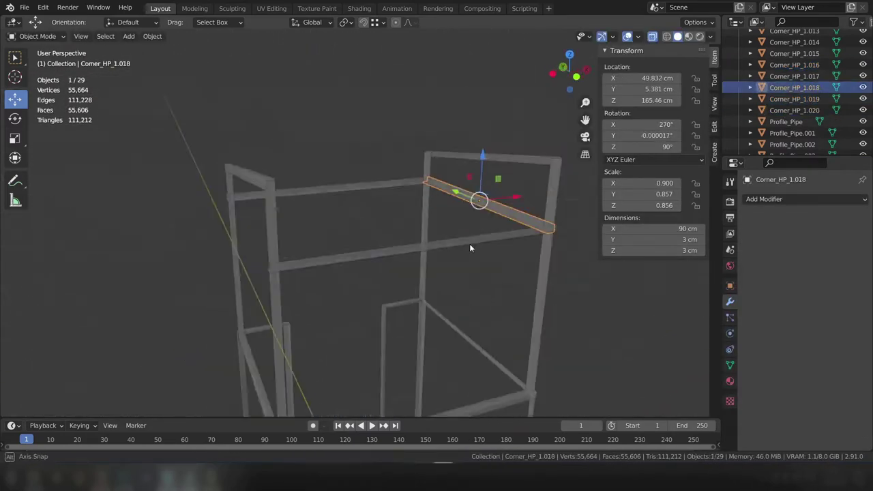
key(shift+d)
key(r)
key(Return)
key(KP_1)
Step: Select the Profile_Pipe_HP_ post and review the whole frame
click(362, 310)
mouse_move(374, 314)
middle_down()
mouse_move(459, 303)
mouse_move(341, 191)
middle_up()
scroll(341, 191, down, 5)
click(462, 205)
mouse_move(462, 205)
middle_down()
mouse_move(452, 326)
mouse_move(476, 295)
mouse_move(449, 202)
mouse_move(449, 274)
middle_up()
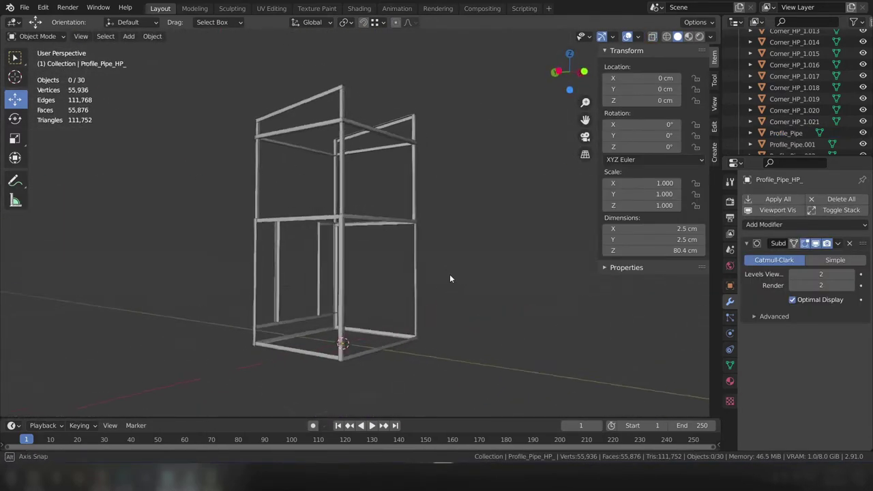
scroll(449, 274, up, 3)
Step: Duplicate a top bar upward and rotate the copy around X as a corner cap
click(386, 292)
key(shift+d)
key(z)
click(391, 215)
key(r)
key(x)
click(409, 175)
Step: Check roof bar Corner_HP_1.019 from the side view
key(KP_3)
scroll(410, 175, up, 5)
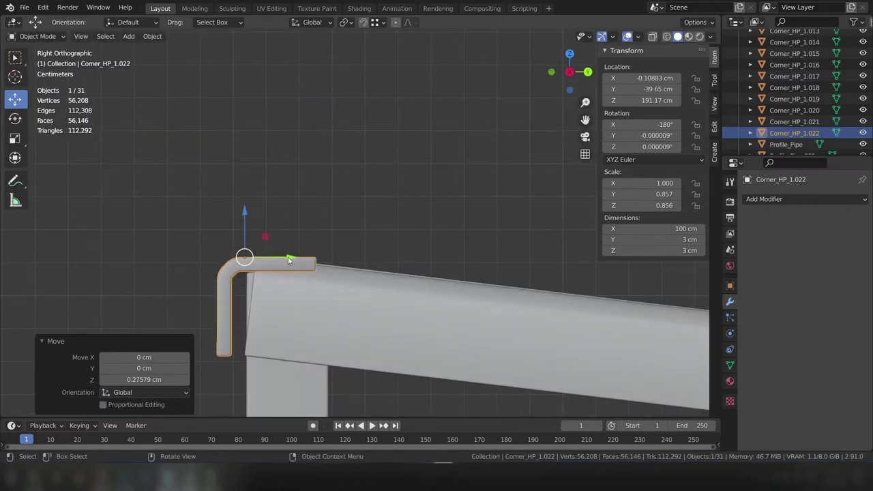
scroll(278, 321, down, 3)
scroll(378, 206, down, 3)
click(378, 208)
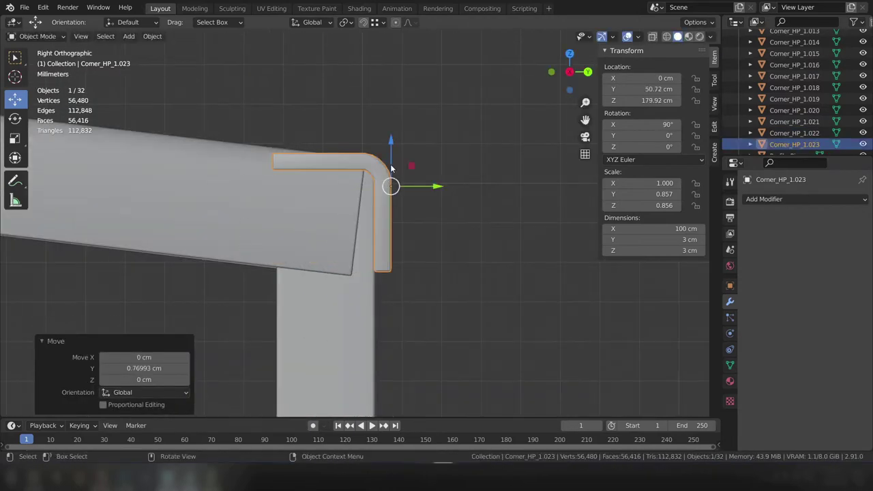
click(128, 36)
Step: Add a cube and push one face inward to thin it, with edge lengths displayed
click(245, 60)
key(Tab)
key(g)
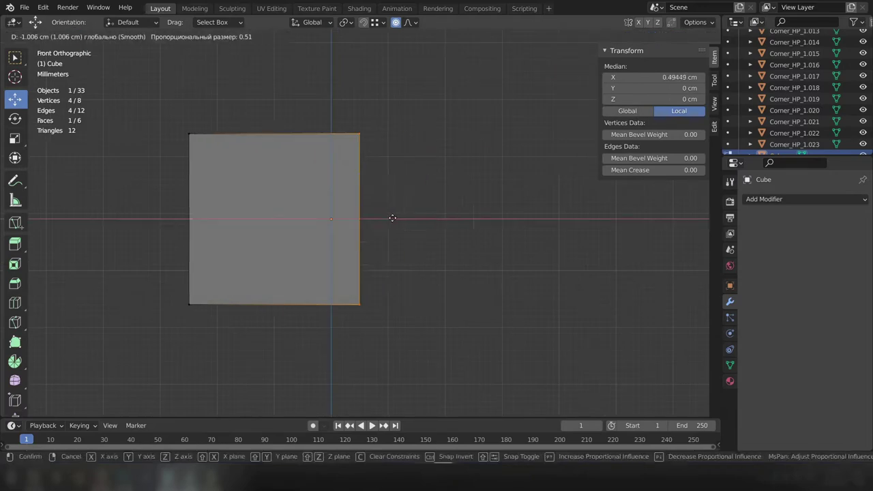
drag(470, 216, 423, 214)
click(634, 36)
scroll(431, 223, up, 3)
key(g)
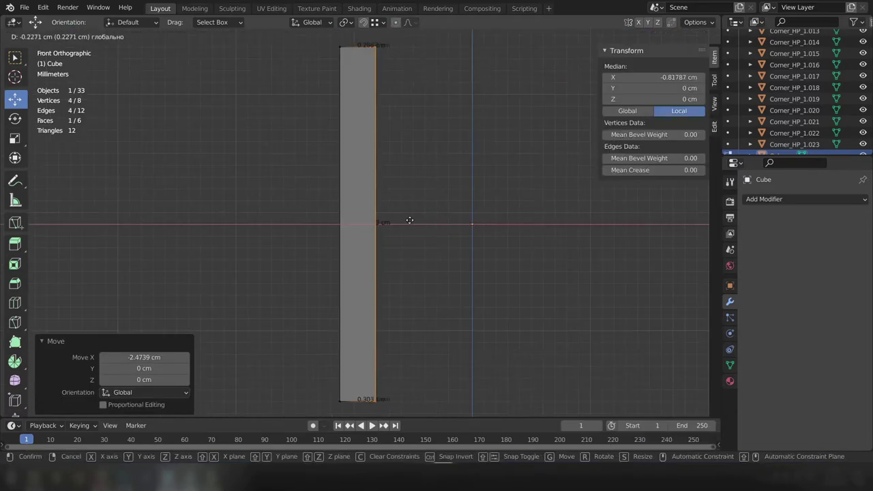
right_click(395, 220)
scroll(361, 210, down, 3)
Step: Shape the cube into an 88.9 × 99.1 cm, 0.2 cm thick panel filling one frame side
drag(382, 189, 364, 101)
mouse_move(364, 101)
middle_down()
mouse_move(414, 195)
mouse_move(185, 171)
middle_up()
drag(443, 205, 526, 189)
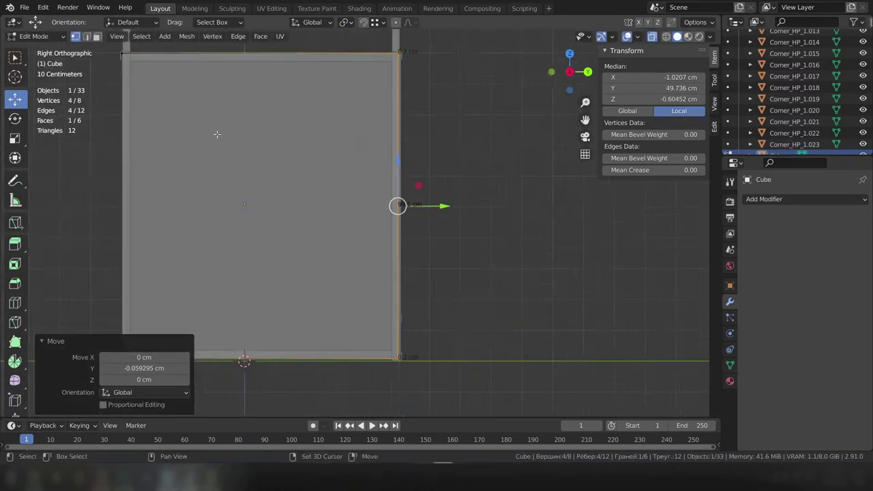
middle_drag(526, 189, 478, 306)
key(KP_7)
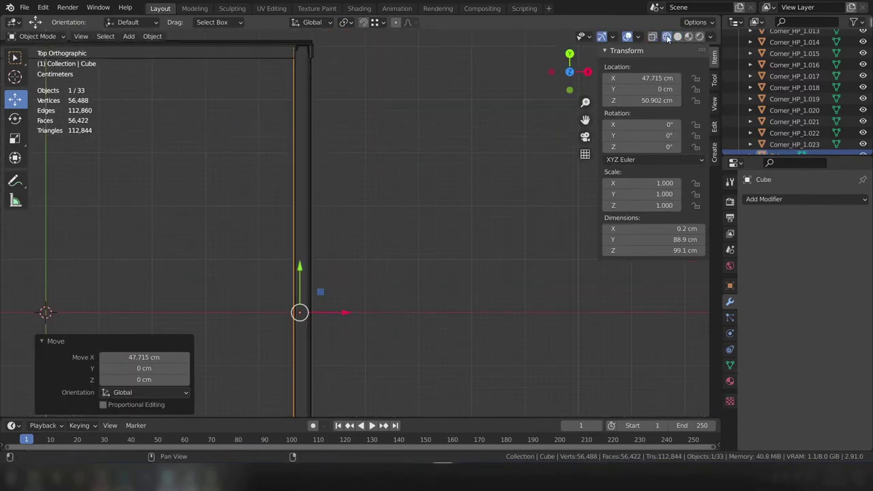
key(shift+z)
middle_drag(399, 271, 377, 282)
scroll(313, 202, up, 5)
scroll(313, 202, down, 5)
Step: Add a duplicated crossbar rotated -90° on Z in front, and name the panel Panel_HP_
key(alt+a)
middle_drag(594, 291, 399, 335)
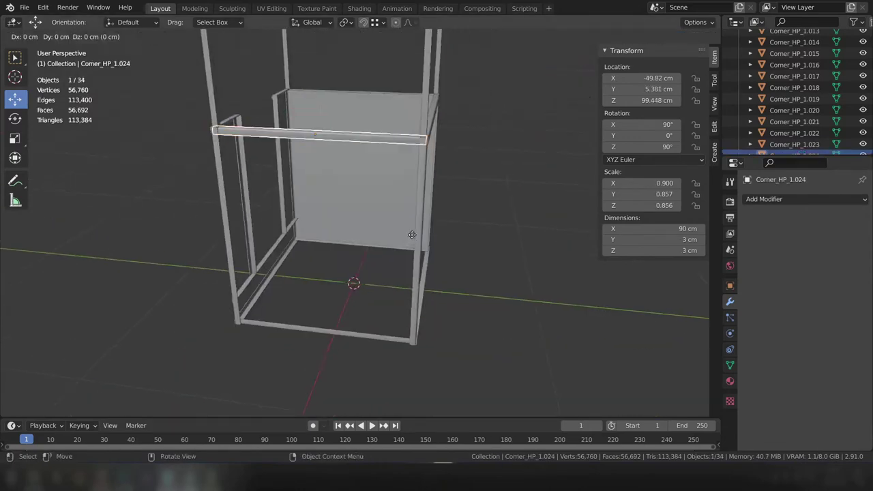
click(322, 197)
middle_drag(526, 219, 301, 233)
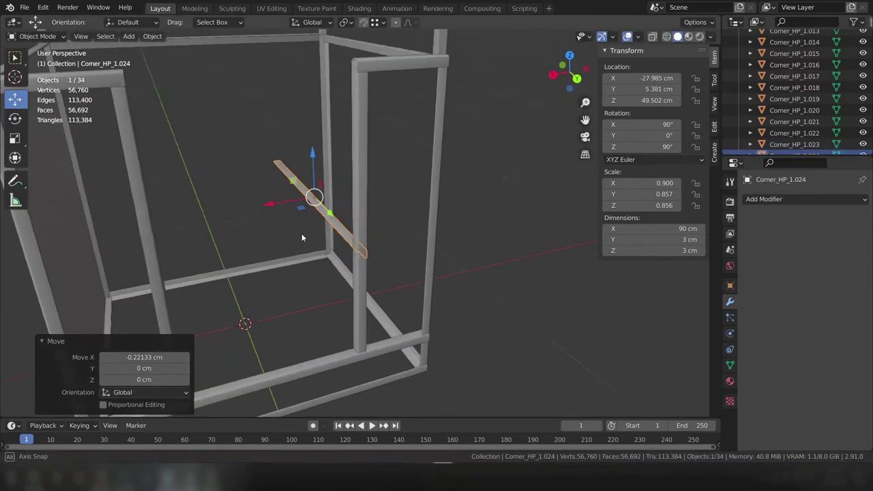
key(r)
key(z)
key(minus)
key(9)
key(0)
key(Return)
key(g)
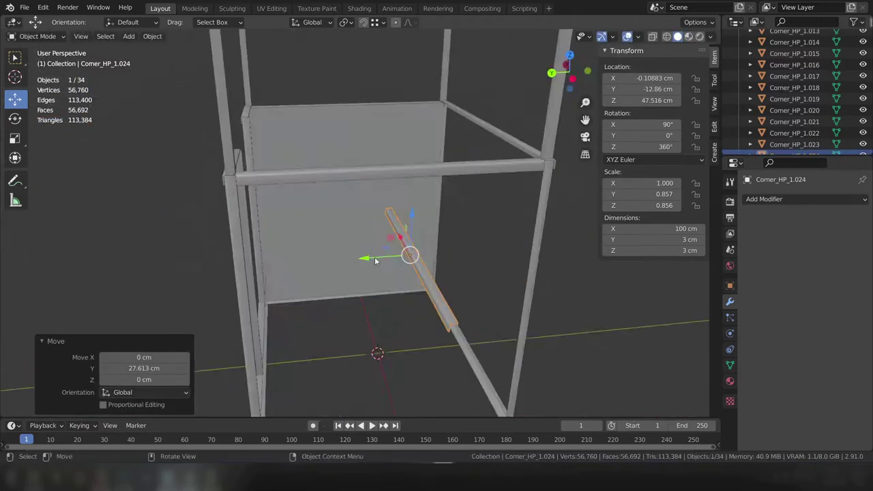
text(Panel_H)
key(Return)
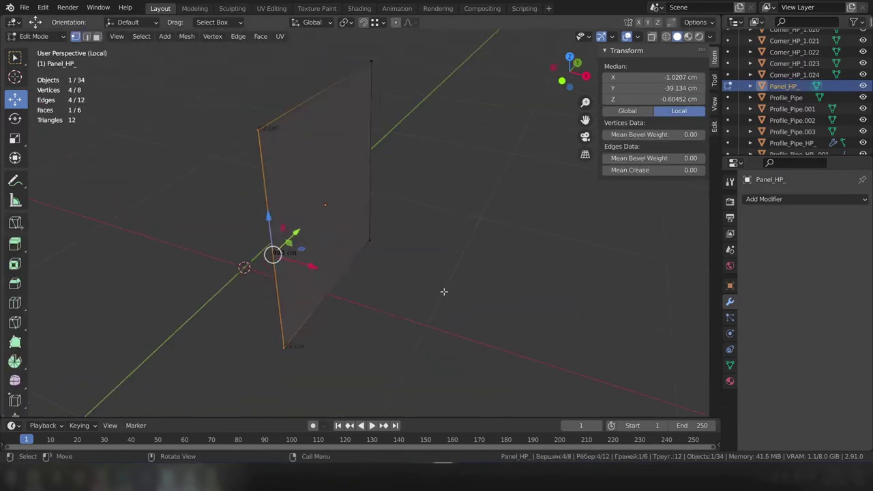
Step: Bevel the edges of Panel_HP_ with Ctrl+B
key(ctrl+b)
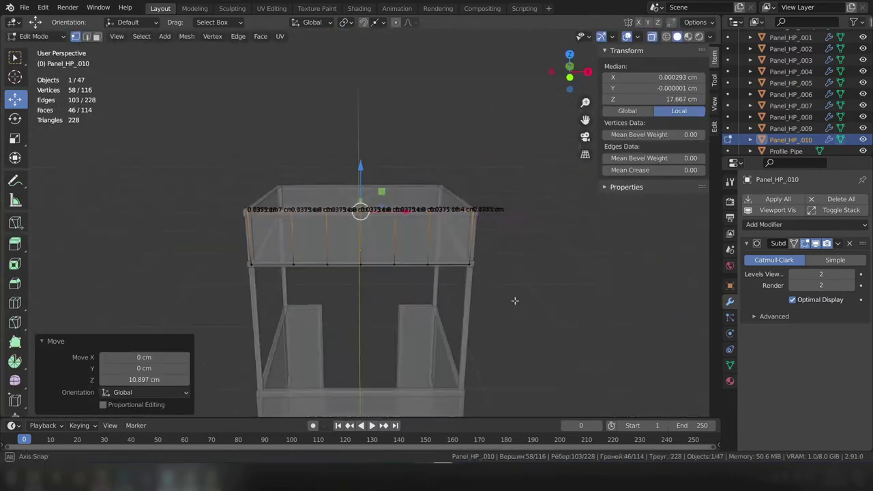
Step: Add a flat plane above the booth and split it with loop cuts
middle_drag(405, 171, 380, 316)
key(KP_7)
key(shift+a)
click(287, 78)
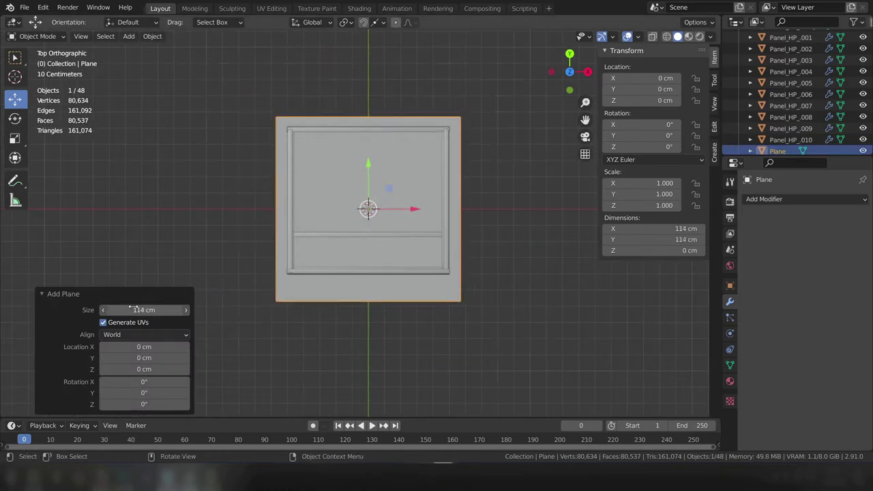
key(KP_3)
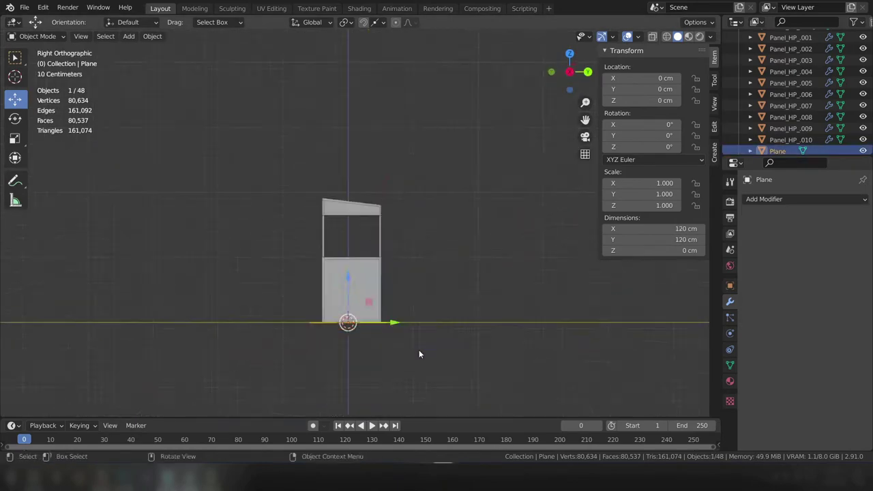
mouse_move(367, 203)
middle_down()
mouse_move(368, 238)
mouse_move(457, 248)
middle_up()
key(Tab)
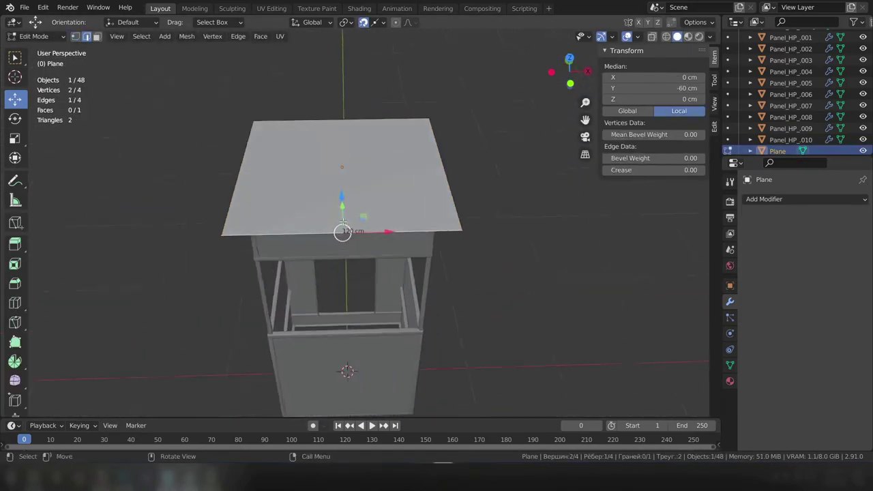
key(ctrl+r)
scroll(334, 164, up, 2)
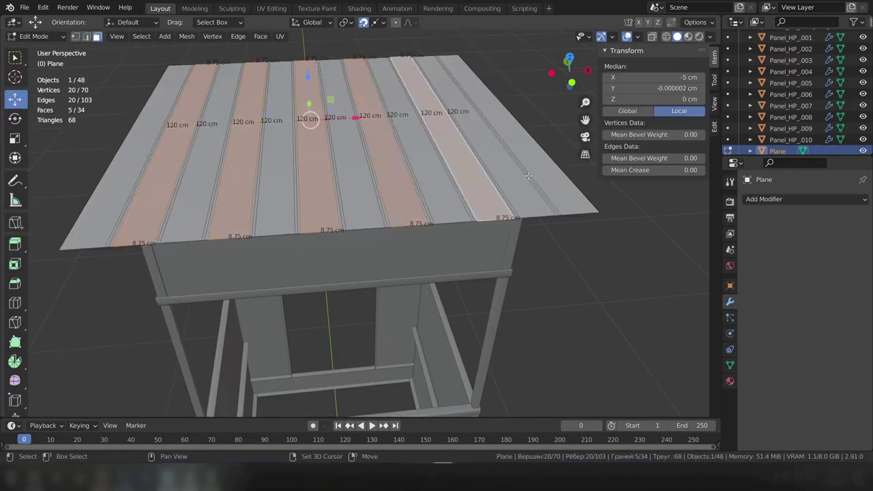
Step: Lower alternating roof strips along Z to form corrugation grooves
shift+click(278, 195)
middle_drag(278, 195, 312, 238)
mouse_move(388, 195)
middle_down()
mouse_move(409, 225)
mouse_move(577, 303)
middle_up()
key(g)
key(z)
scroll(409, 225, up, 3)
Step: Dissolve a ring of extra edges, then select more roof strip faces
key(alt+a)
key(2)
ctrl+alt+click(382, 146)
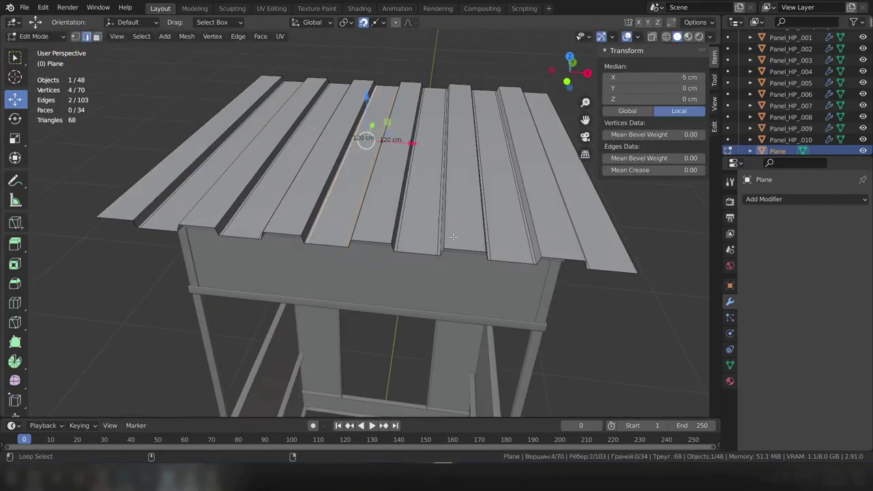
mouse_move(382, 146)
middle_down()
mouse_move(251, 253)
mouse_move(294, 224)
mouse_move(156, 235)
middle_up()
key(x)
click(251, 260)
key(Tab)
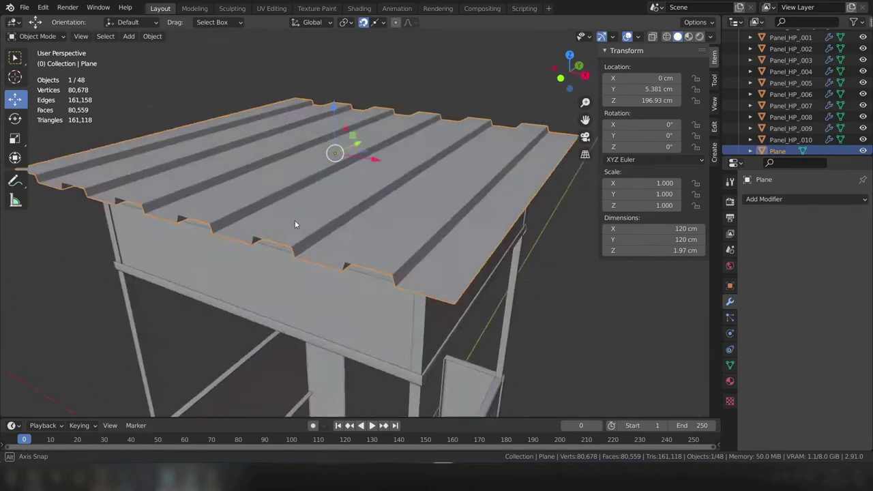
key(Tab)
key(3)
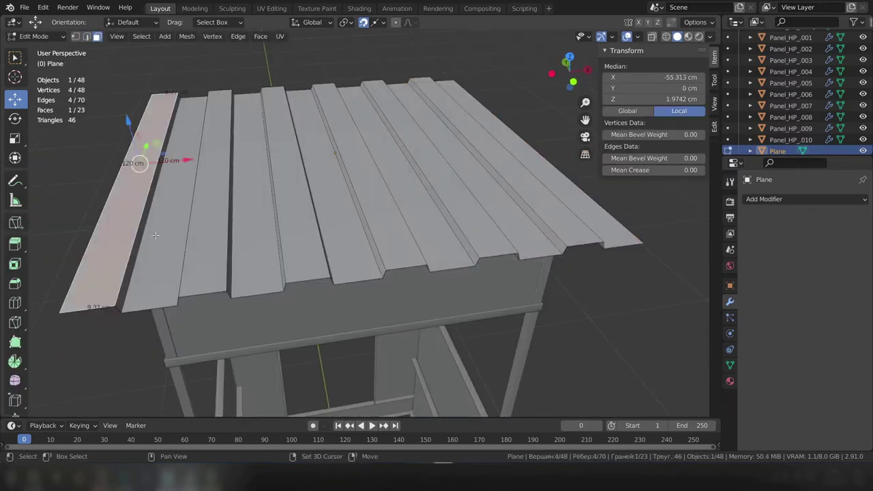
shift+click(533, 207)
middle_drag(532, 207, 342, 109)
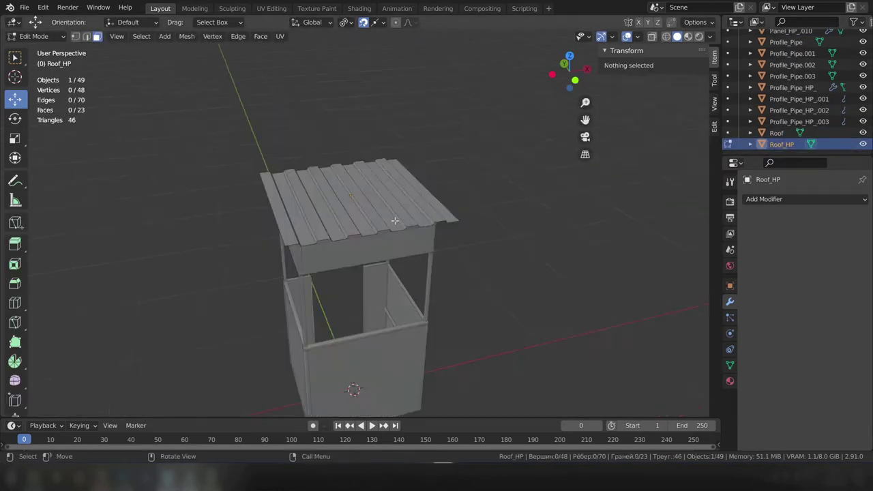
Step: Bevel Roof_HP's corrugation edges and add a Solidify with offset -1 in Complex mode
click(266, 257)
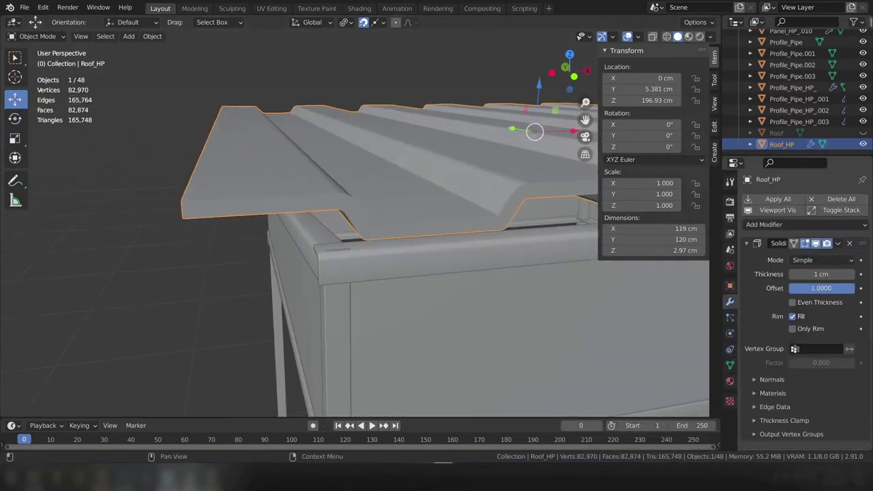
middle_drag(382, 273, 409, 260)
key(shift+z)
drag(821, 288, 748, 310)
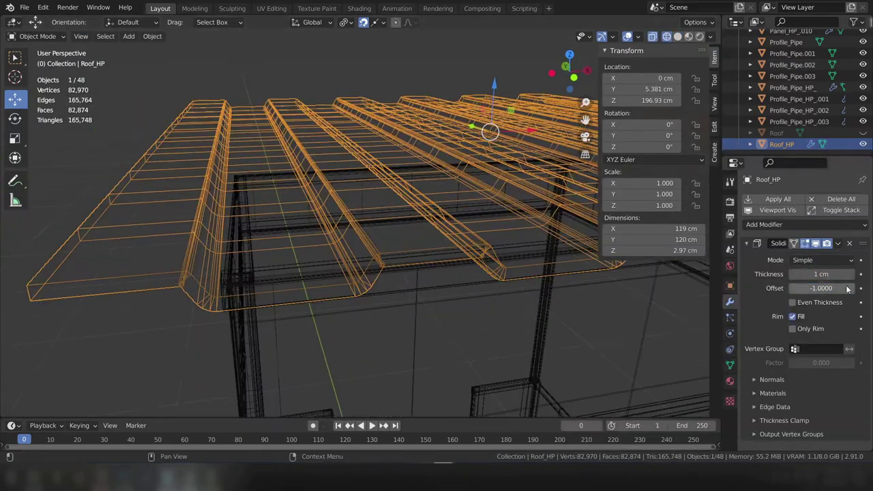
click(822, 260)
click(815, 286)
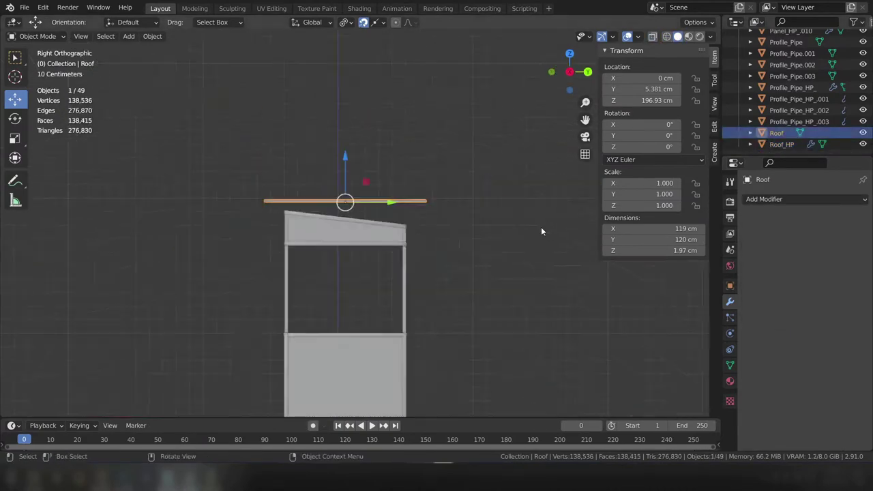
Step: Add a Solidify modifier to the low-poly Roof for thickness
click(830, 199)
click(634, 378)
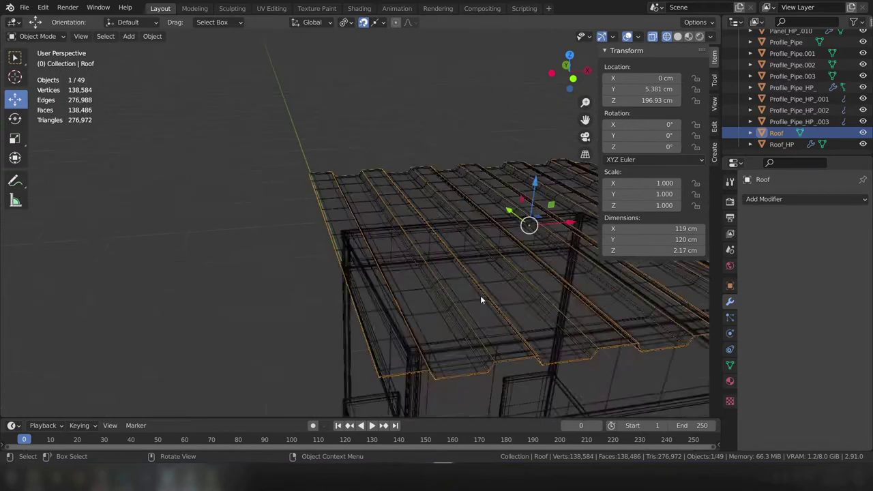
middle_drag(278, 96, 301, 161)
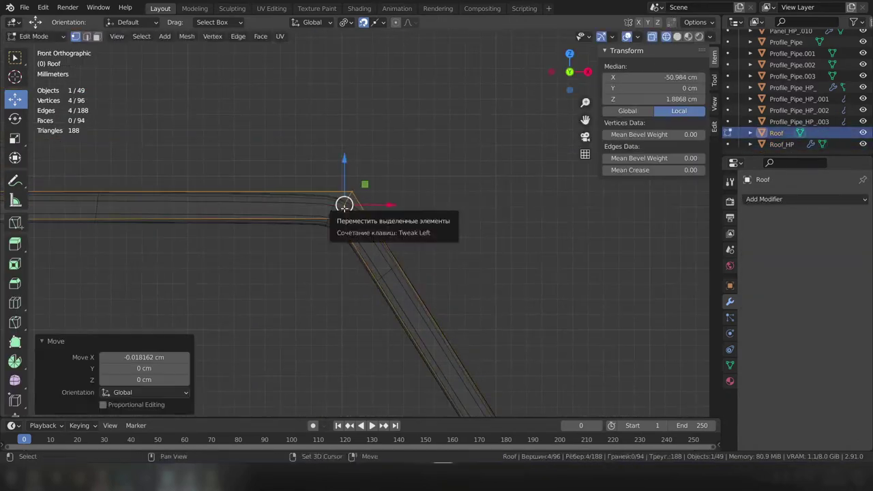
Step: Slide the Roof's corrugation corner vertices along X to match Roof_HP's bends
key(g)
key(x)
scroll(379, 189, down, 4)
scroll(452, 200, up, 4)
drag(355, 232, 386, 254)
key(g)
key(x)
key(g)
key(z)
click(345, 220)
scroll(488, 264, up, 2)
key(g)
key(x)
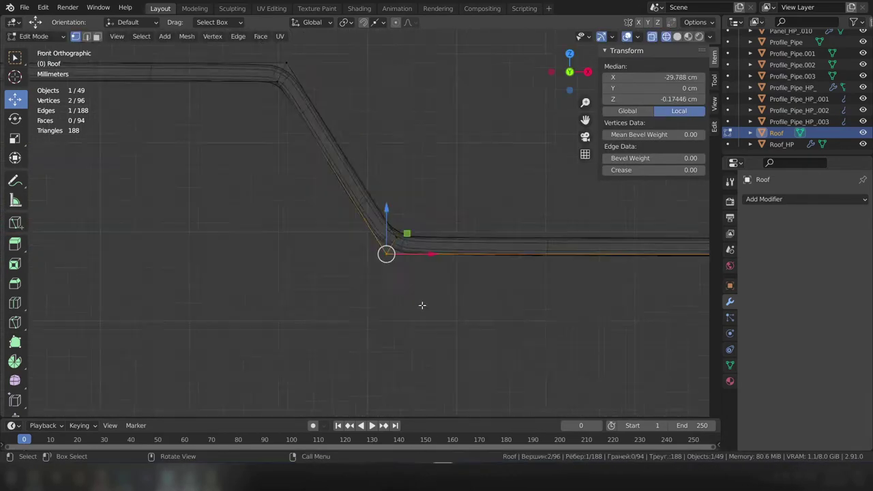
key(g)
key(x)
click(497, 238)
shift+middle_drag(497, 239, 425, 260)
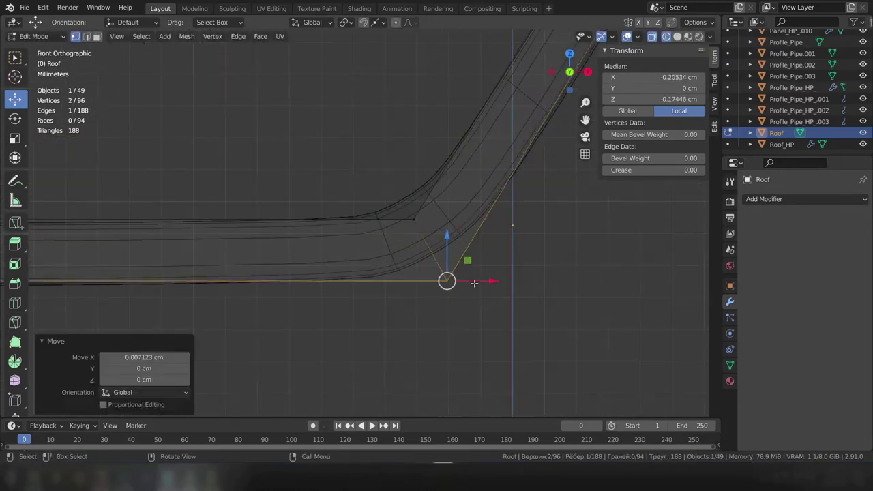
Step: Shift the remaining Roof corner vertices vertically to line up with Roof_HP
key(g)
key(x)
click(474, 283)
shift+middle_drag(474, 283, 401, 182)
key(g)
key(z)
click(356, 216)
scroll(410, 171, up, 4)
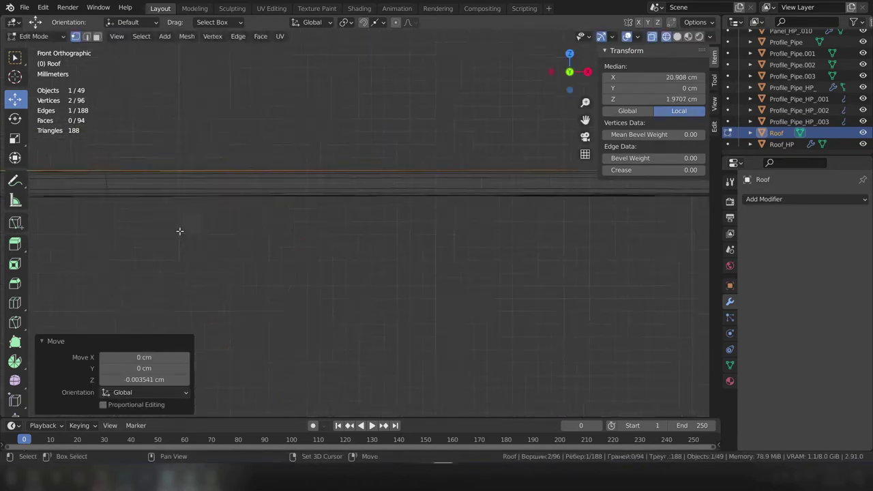
shift+middle_drag(418, 240, 378, 316)
key(g)
key(z)
click(378, 316)
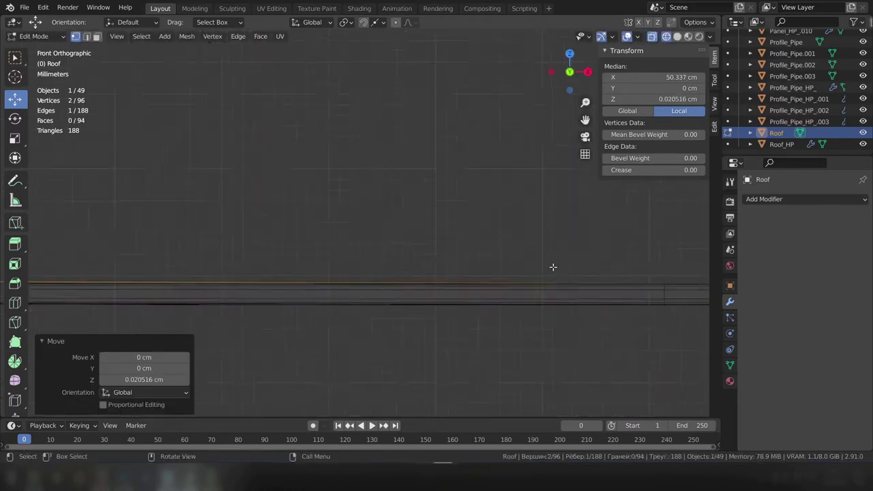
Step: Add a Shrinkwrap modifier to the Roof and isolate it in local view
key(Tab)
click(805, 199)
click(721, 411)
key(KP_Divide)
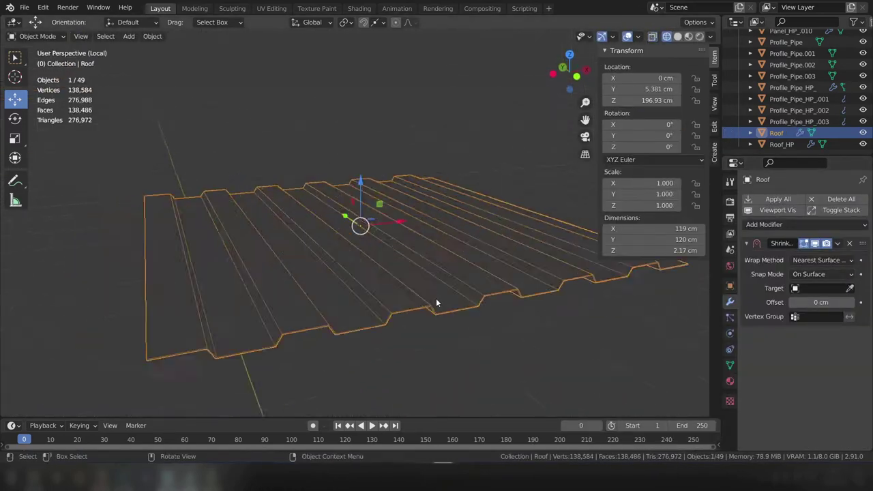
Step: Bevel the Roof's corrugation bend edge loops as a test, then undo it
key(Tab)
alt+click(227, 366)
click(155, 39)
click(293, 253)
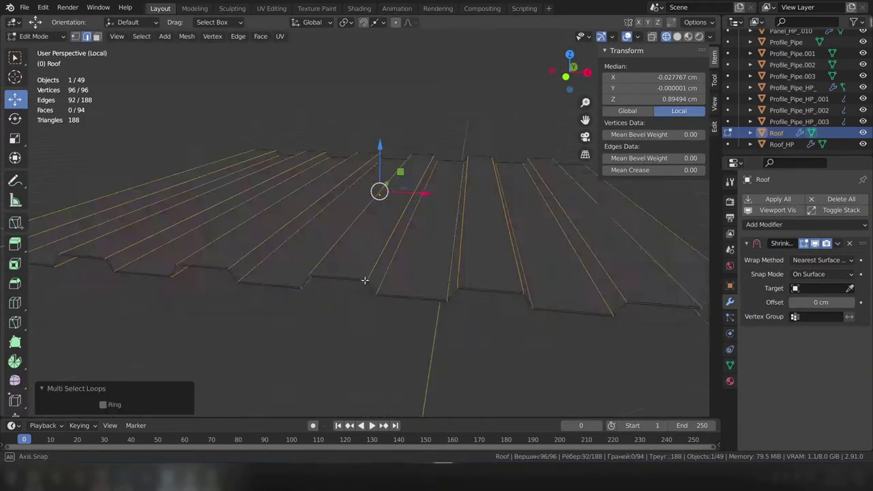
key(KP_1)
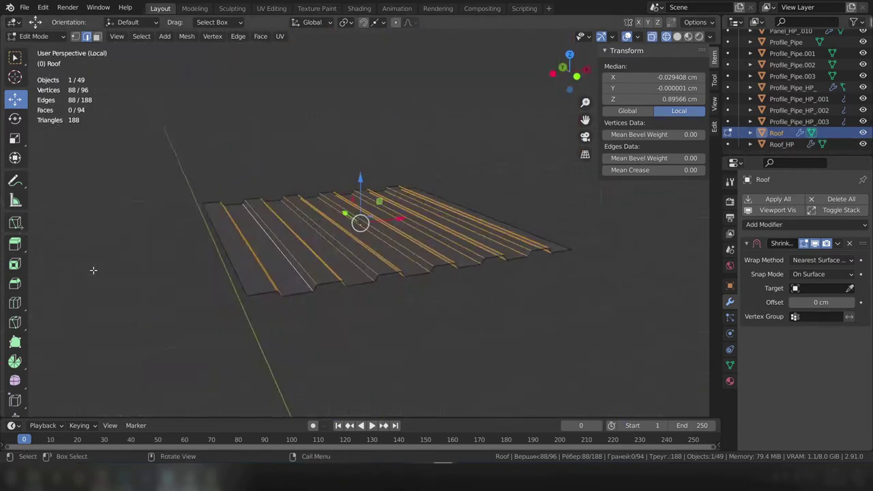
click(446, 310)
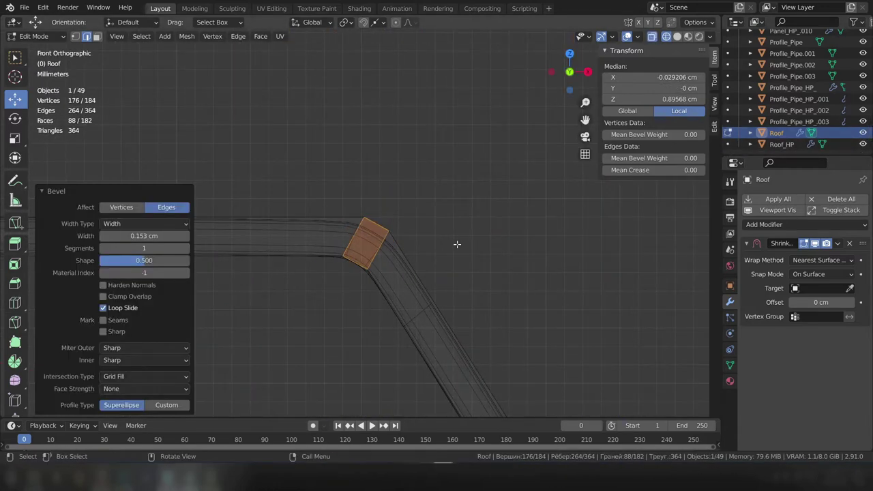
key(ctrl+z)
key(Tab)
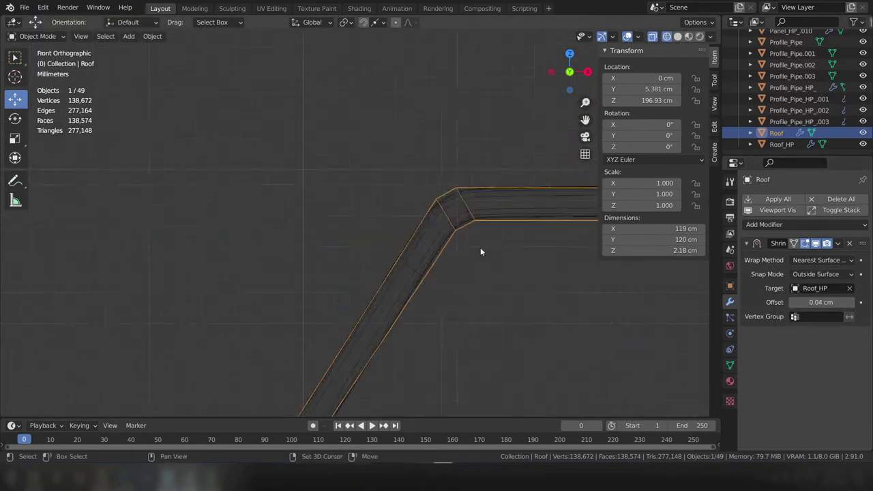
Step: Retry the bend bevel with a different width mode, undo it, and tilt the roof -6.84° on X
key(Tab)
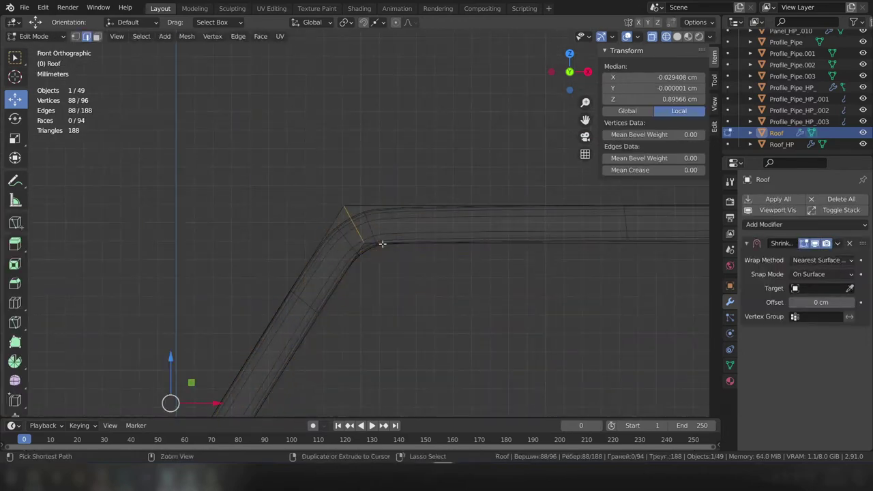
click(461, 249)
click(136, 224)
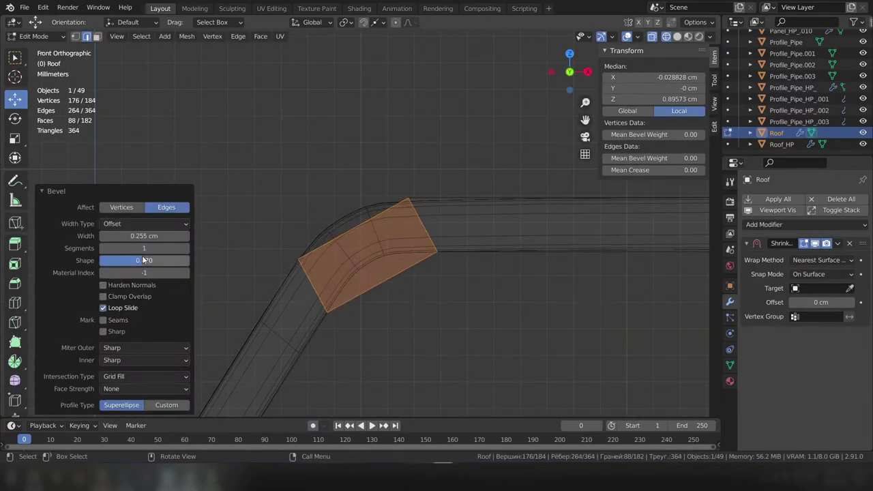
key(ctrl+z)
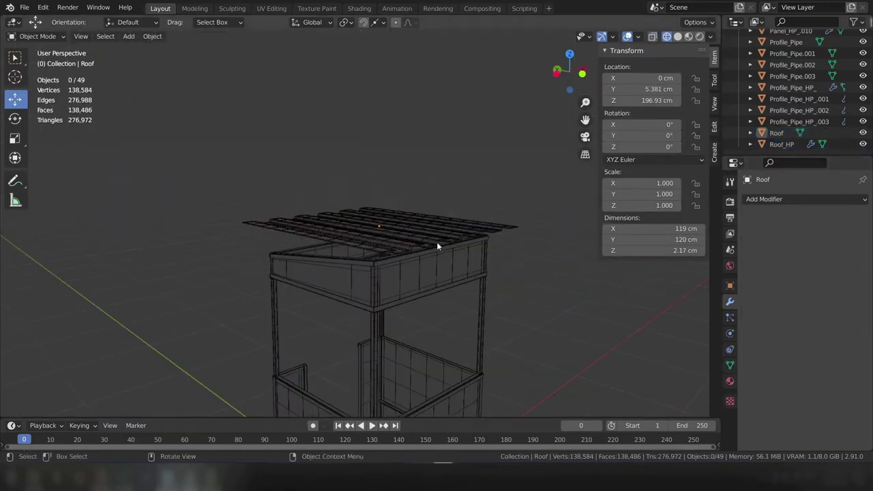
click(426, 278)
scroll(548, 315, up, 4)
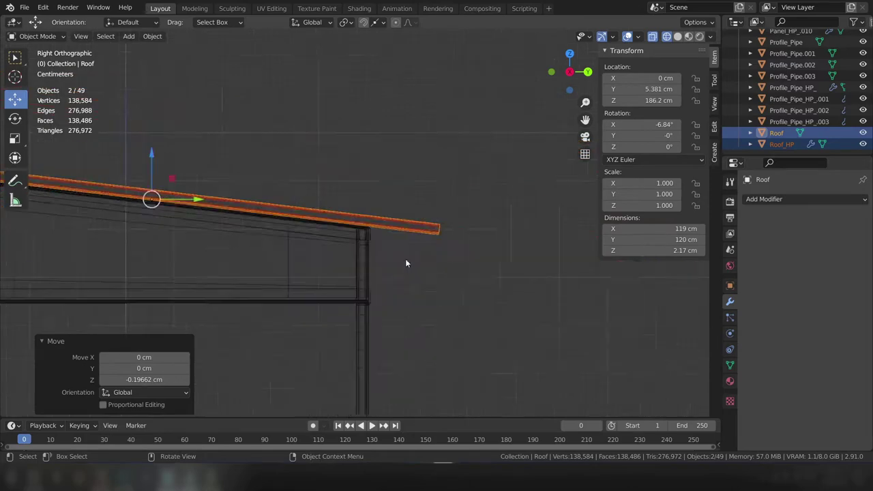
Step: Save the booth scene as 4.blend
click(24, 7)
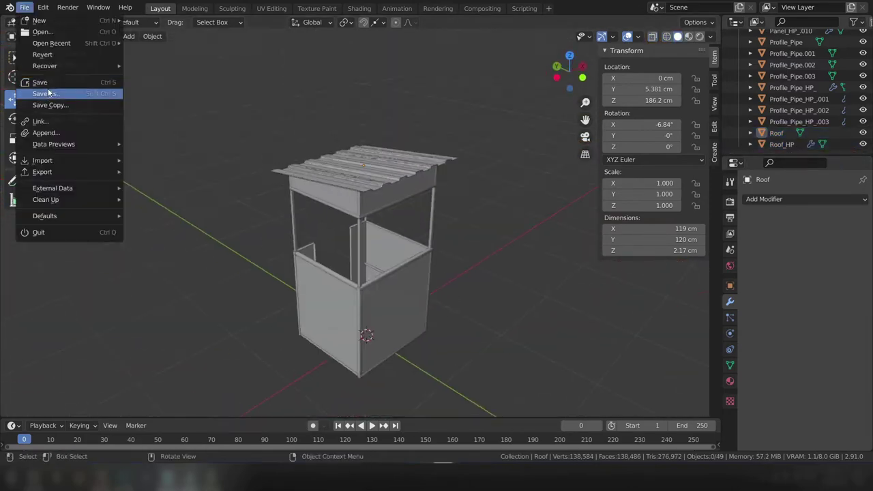
click(49, 83)
key(Return)
middle_drag(471, 258, 604, 291)
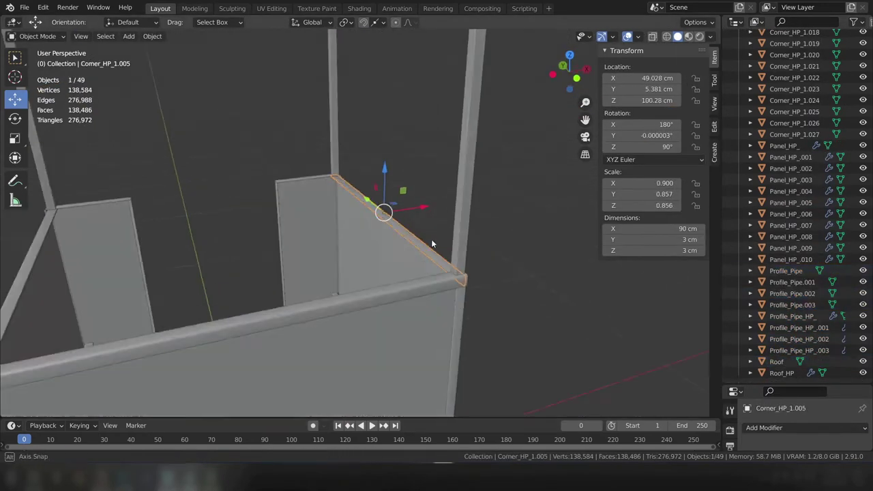
scroll(431, 243, down, 5)
Step: Add a new cube in top wireframe view and shift it along Y over the booth
mouse_move(438, 247)
middle_down()
mouse_move(584, 248)
mouse_move(485, 267)
middle_up()
key(KP_7)
key(shift+z)
key(alt+a)
click(128, 36)
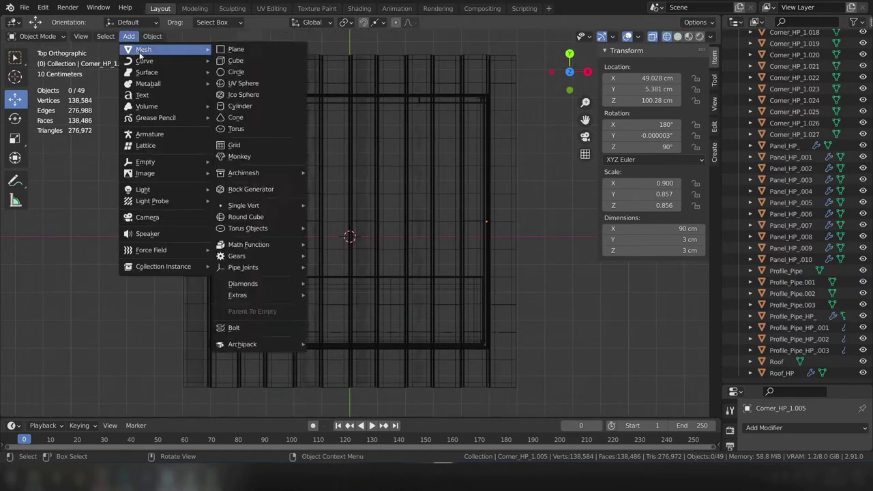
click(232, 64)
middle_drag(528, 207, 409, 202)
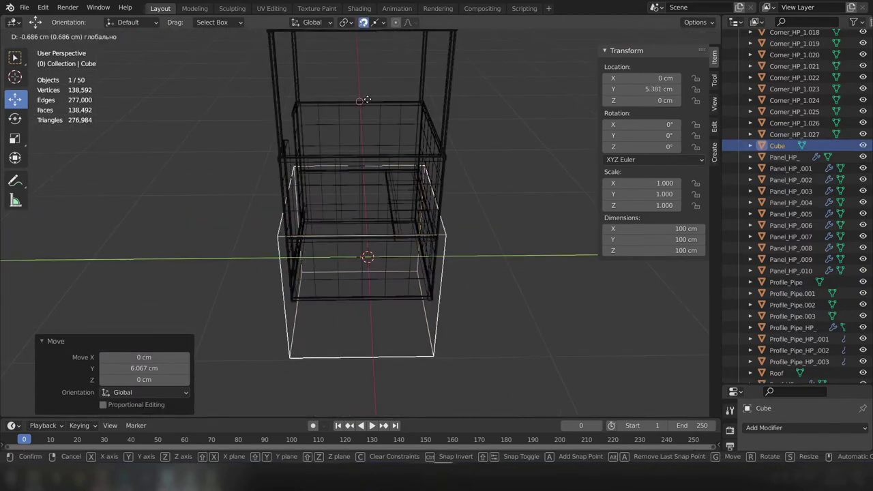
click(376, 102)
middle_drag(376, 102, 362, 230)
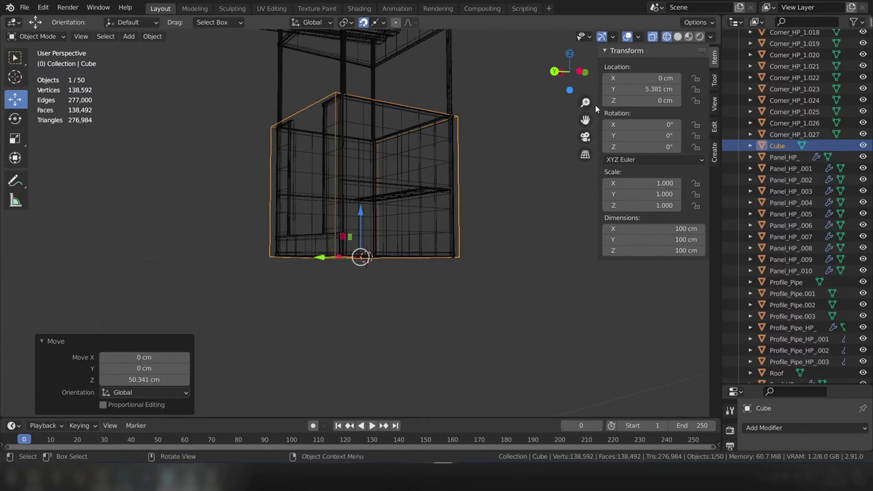
Step: Move the cube's faces along Y and X to fit the booth footprint
key(Tab)
scroll(399, 218, up, 3)
key(g)
key(y)
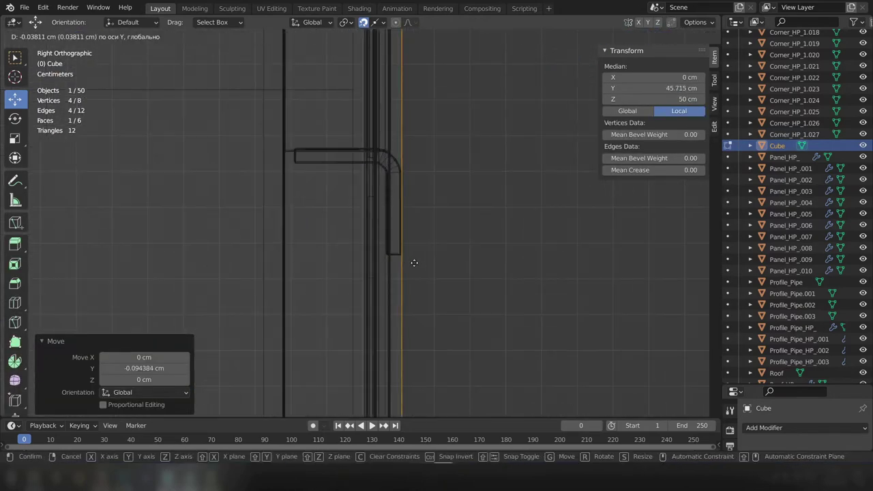
shift+middle_drag(438, 244, 416, 338)
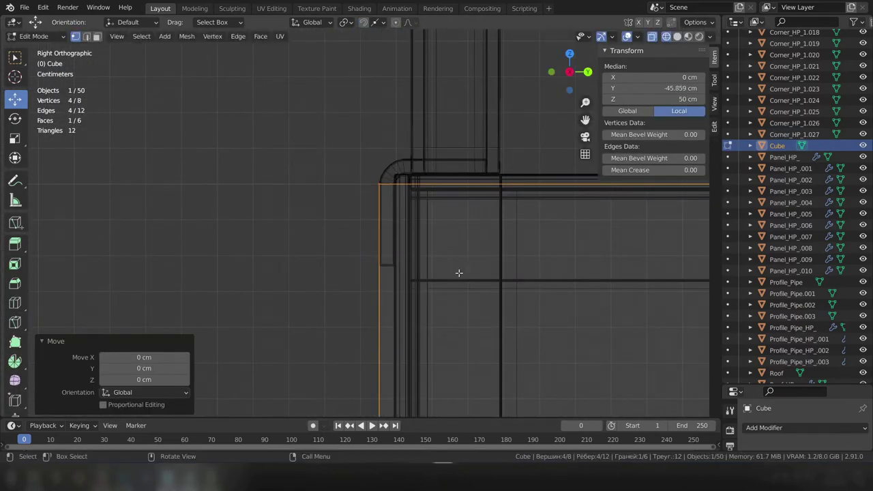
middle_drag(384, 201, 480, 252)
key(KP_1)
drag(344, 226, 343, 224)
scroll(398, 150, down, 3)
Step: Delete the box's top face to open it
middle_drag(376, 288, 453, 286)
click(409, 218)
key(x)
click(410, 213)
Step: Add a loop cut around the see-through box walls and reposition its vertices
middle_drag(179, 127, 386, 234)
key(alt+z)
key(ctrl+r)
click(306, 274)
key(KP_7)
key(g)
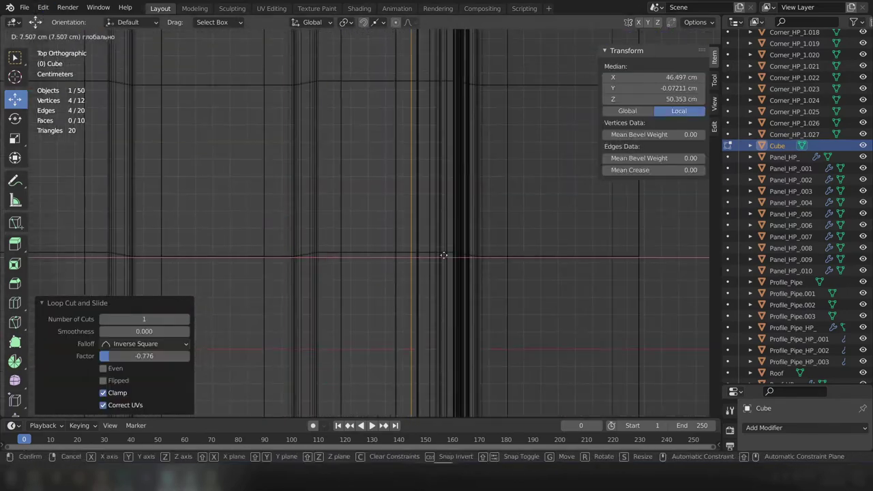
click(444, 255)
middle_drag(443, 255, 371, 253)
key(KP_1)
scroll(354, 286, up, 3)
scroll(403, 227, down, 4)
Step: Extrude a wall edge along X to extend the booth wall
click(409, 195)
key(e)
key(x)
click(377, 301)
scroll(377, 300, up, 3)
click(270, 253)
middle_drag(271, 253, 321, 225)
scroll(321, 225, down, 4)
Step: Add a horizontal loop cut and slide it down the walls
key(ctrl+r)
drag(355, 239, 323, 238)
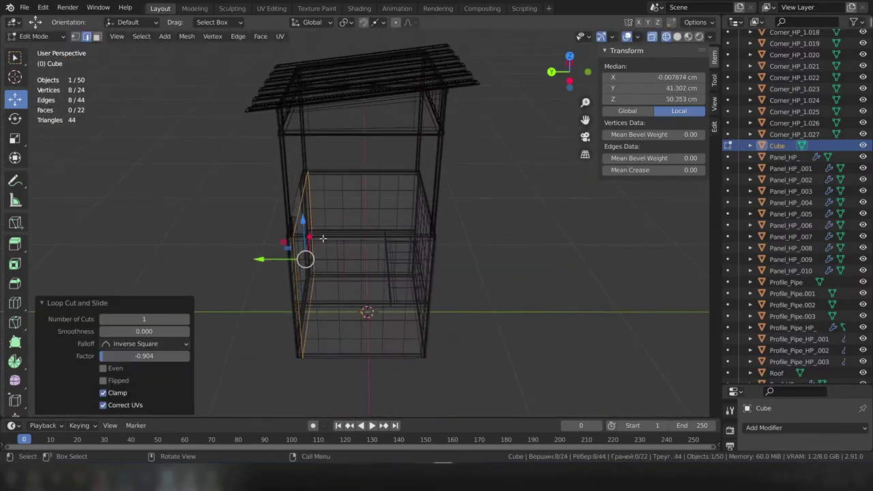
click(369, 275)
middle_drag(369, 275, 328, 264)
scroll(245, 303, up, 3)
Step: Extrude the top face and push it down in Z to form the inner ledge
mouse_move(267, 301)
middle_down()
mouse_move(358, 217)
mouse_move(409, 137)
middle_up()
key(shift+z)
key(alt+a)
click(358, 217)
key(e)
scroll(419, 273, up, 3)
key(g)
key(z)
click(639, 52)
scroll(410, 239, down, 3)
middle_drag(409, 239, 371, 217)
Step: Remove the leftover top face and inspect the open box in solid shading
click(391, 156)
middle_drag(391, 159, 409, 200)
key(Escape)
key(Tab)
middle_drag(400, 120, 424, 152)
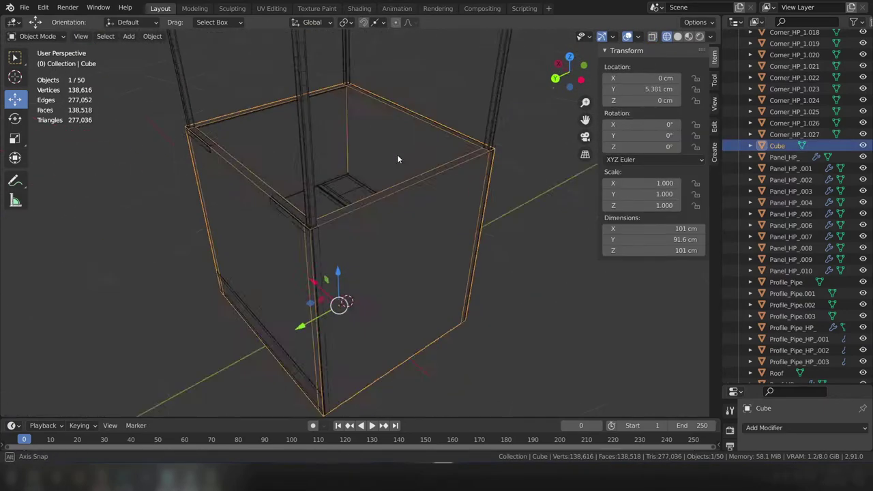
click(677, 36)
scroll(402, 210, up, 3)
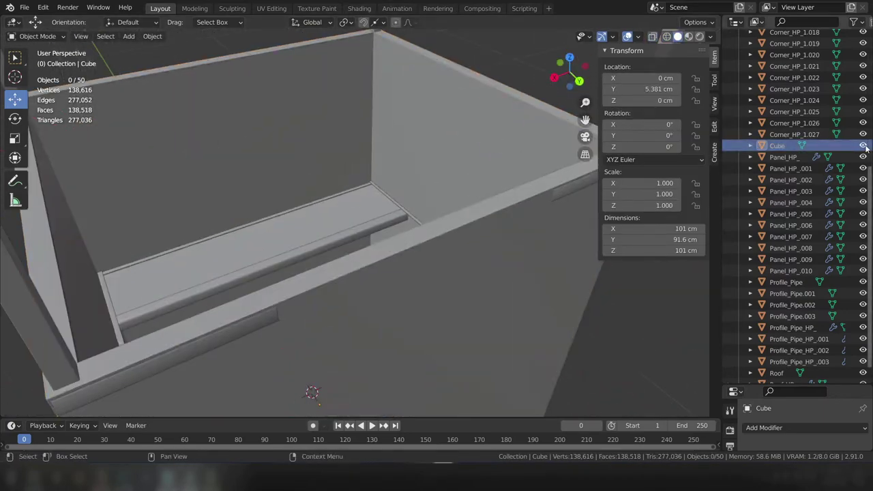
middle_drag(402, 210, 390, 250)
key(Tab)
click(354, 183)
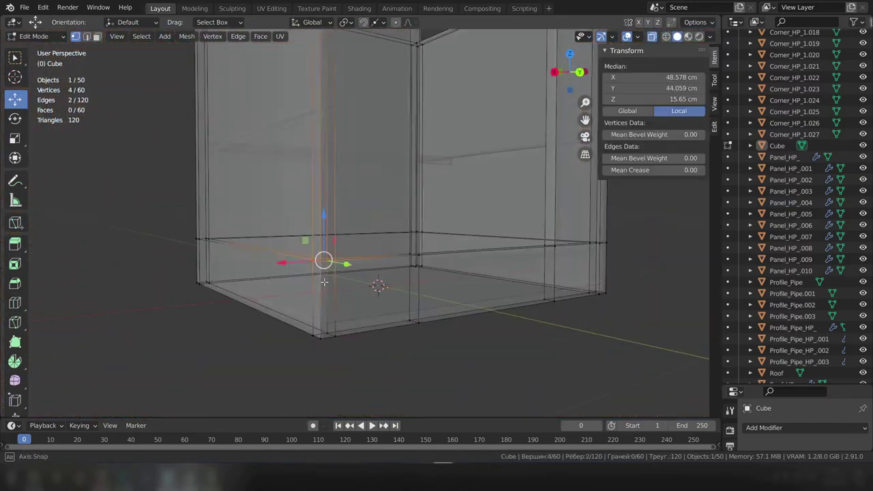
Step: Isolate the box in local view and collapse its stray corner vertices into one
middle_drag(324, 281, 333, 258)
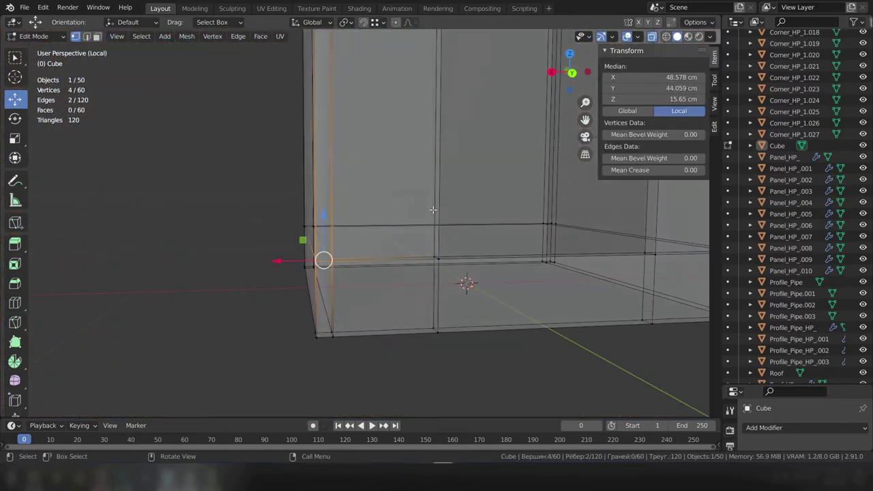
key(KP_Divide)
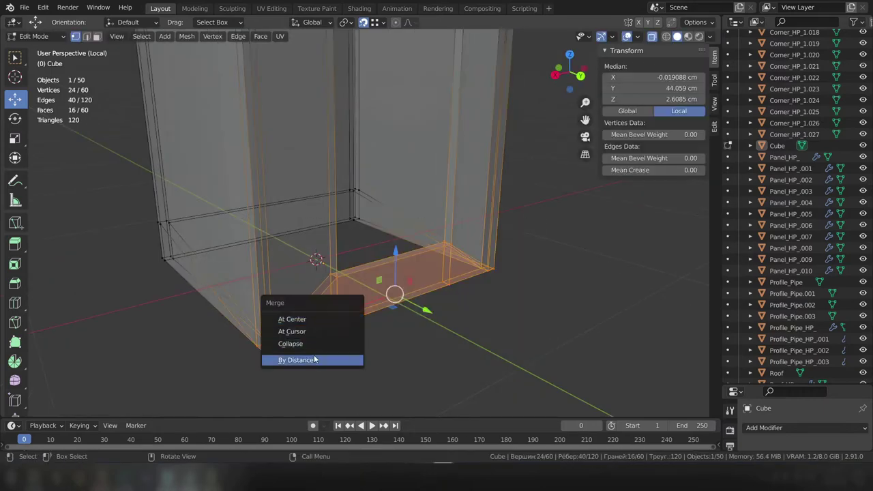
click(315, 352)
middle_drag(400, 352, 412, 311)
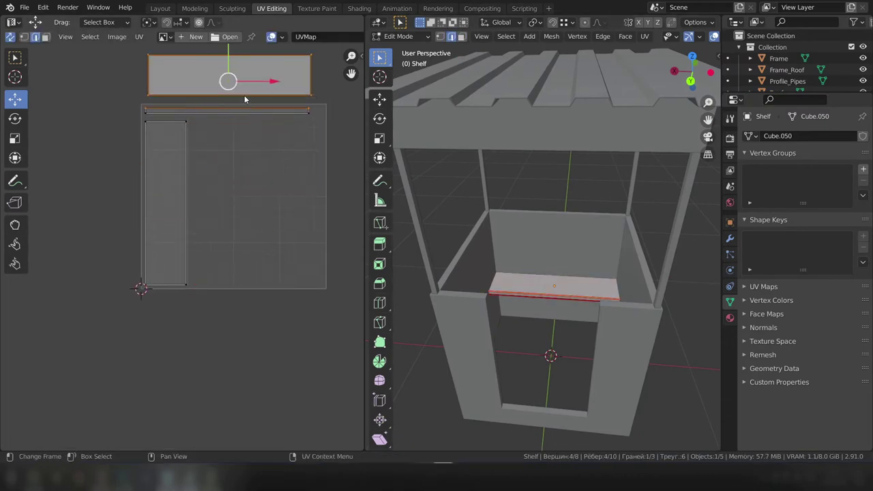
Step: Move the shelf's UV island into position in the UV layout
drag(227, 162, 230, 150)
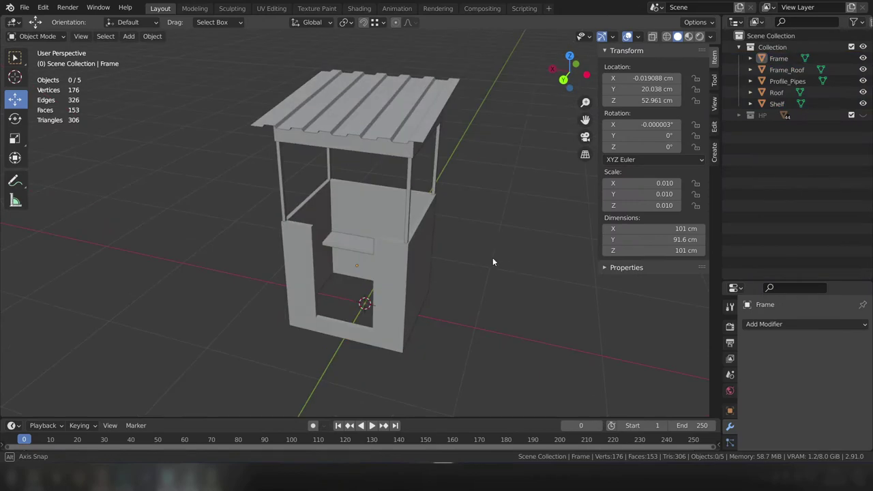
mouse_move(492, 262)
middle_down()
mouse_move(444, 285)
mouse_move(409, 268)
mouse_move(481, 282)
middle_up()
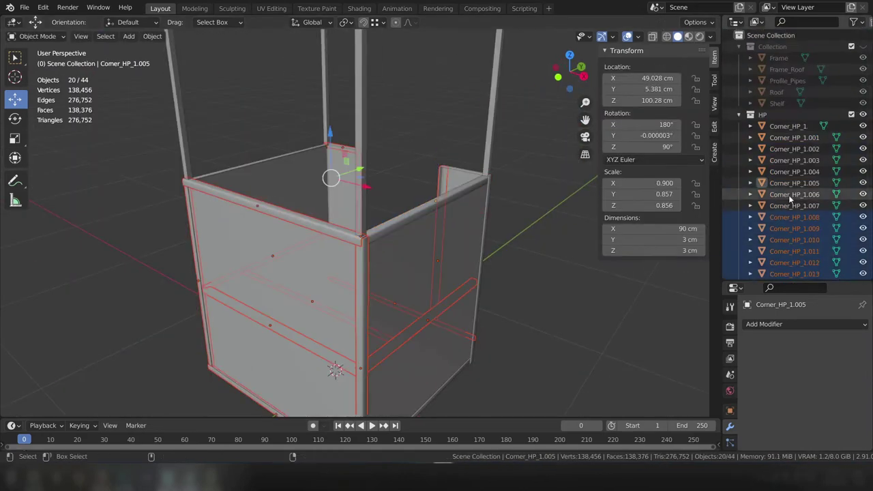
Step: Give the next high-poly corner piece a level-2 Subdivision Surface modifier
scroll(802, 237, up, 5)
click(764, 324)
click(658, 262)
scroll(819, 236, up, 5)
key(ctrl+2)
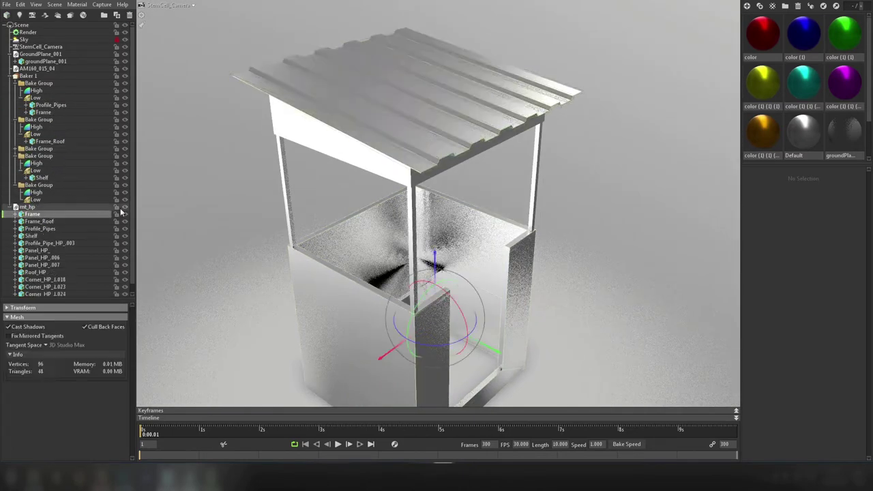
Step: Put Profile_Pipe_HP_003, Panel_HP and a corner piece in group one's High set, another panel and corner in group two
key(f)
drag(60, 238, 36, 90)
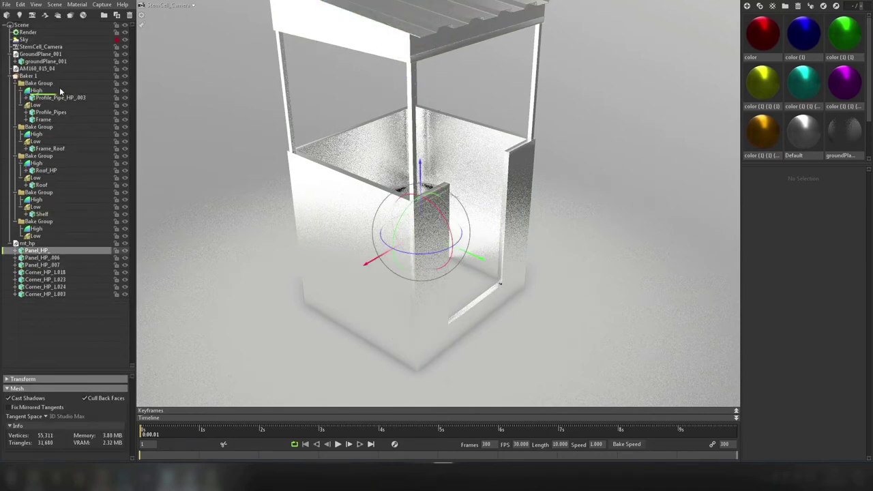
drag(46, 253, 59, 88)
click(51, 121)
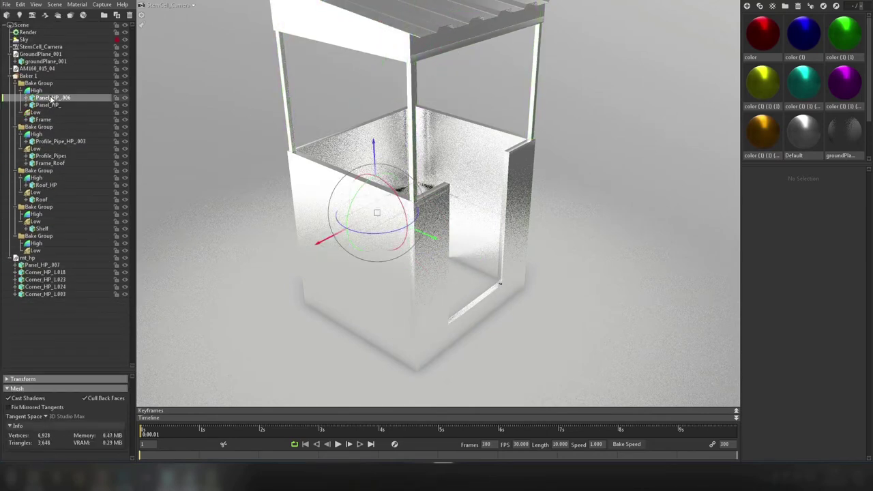
drag(42, 273, 63, 137)
drag(52, 284, 66, 140)
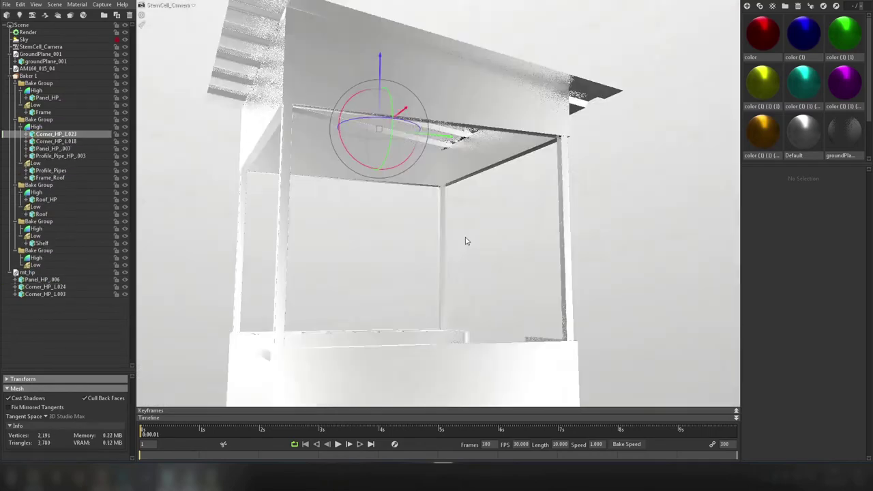
click(45, 279)
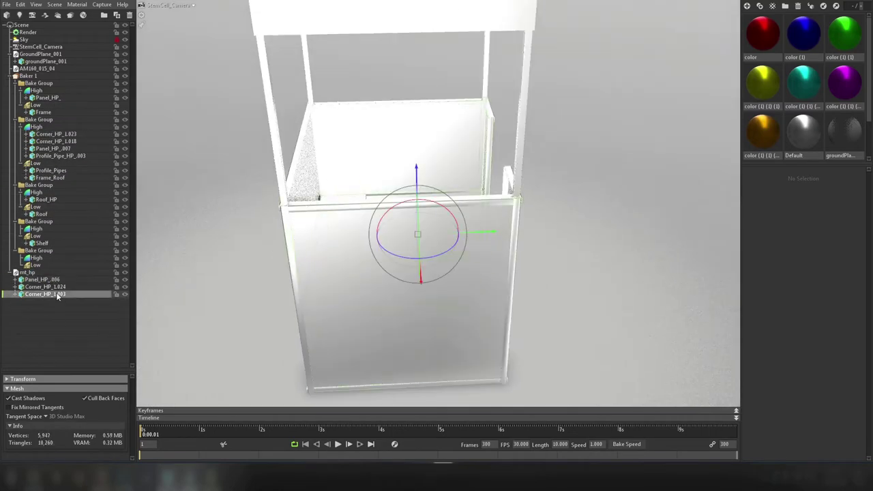
drag(59, 295, 60, 90)
Step: Select the first bake group's Low mesh and orbit around it to inspect the cage
drag(315, 178, 148, 242)
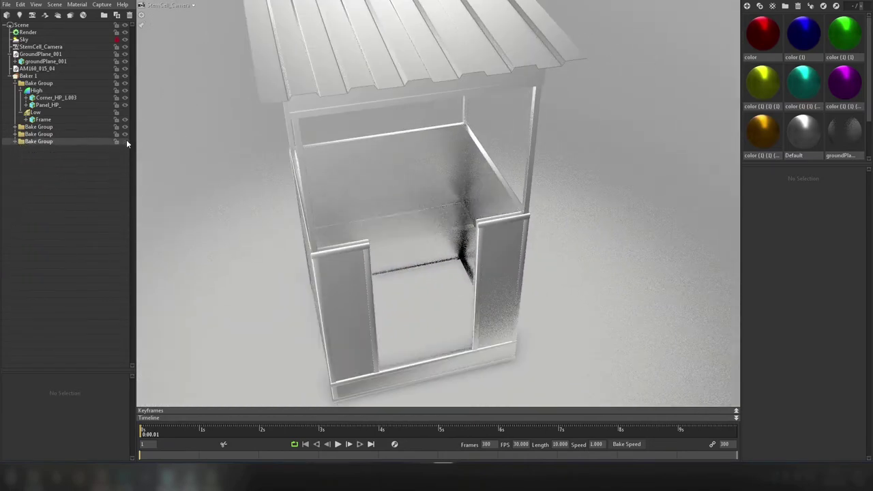
click(34, 112)
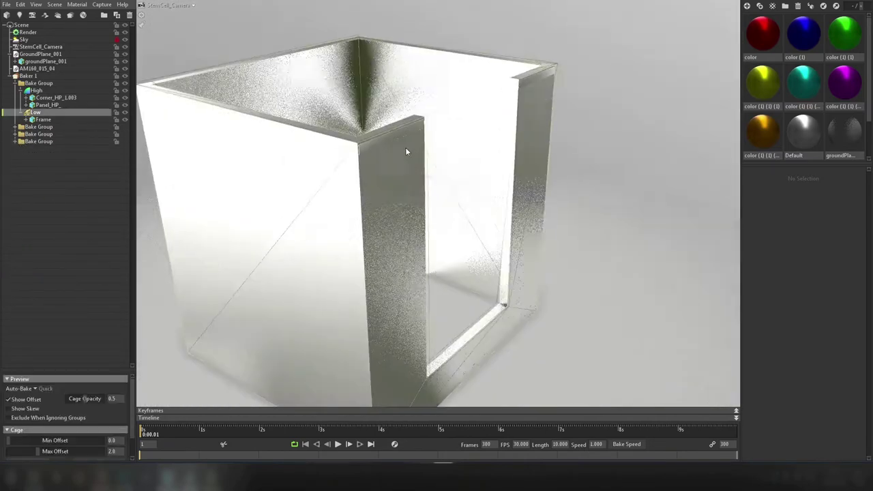
drag(26, 291, 32, 291)
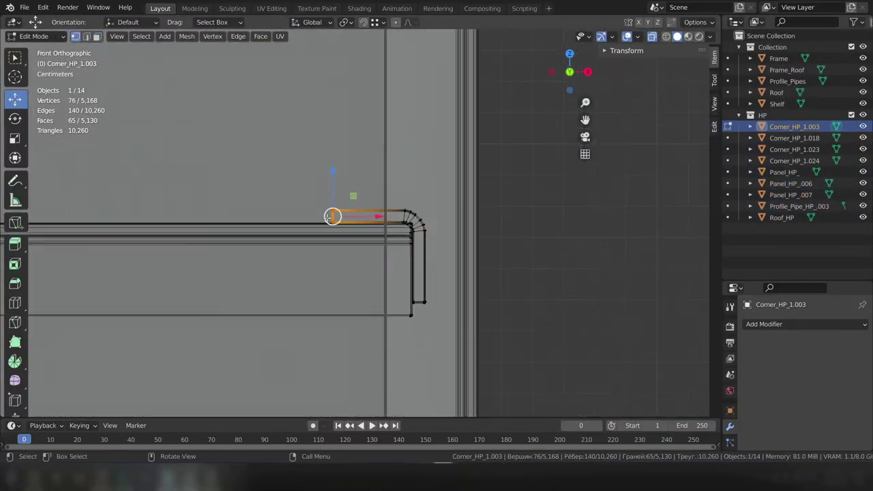
Step: Select the whole Corner_HP_1.003 pipe and shift it about 0.74 cm along X to meet the frame
scroll(329, 216, up, 4)
key(ctrl+l)
key(g)
click(281, 183)
middle_drag(281, 183, 456, 284)
scroll(354, 219, up, 4)
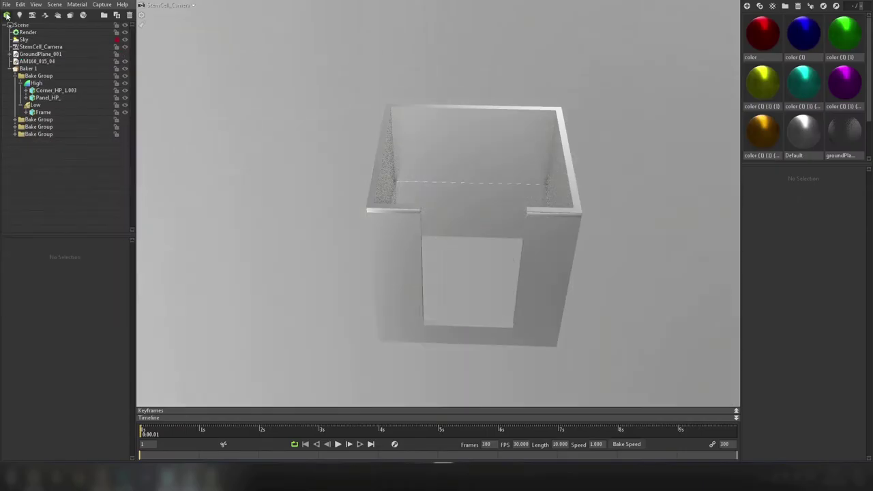
Step: Place the corner piece in the first group's High set, then move the Blender pipe along Y
click(57, 93)
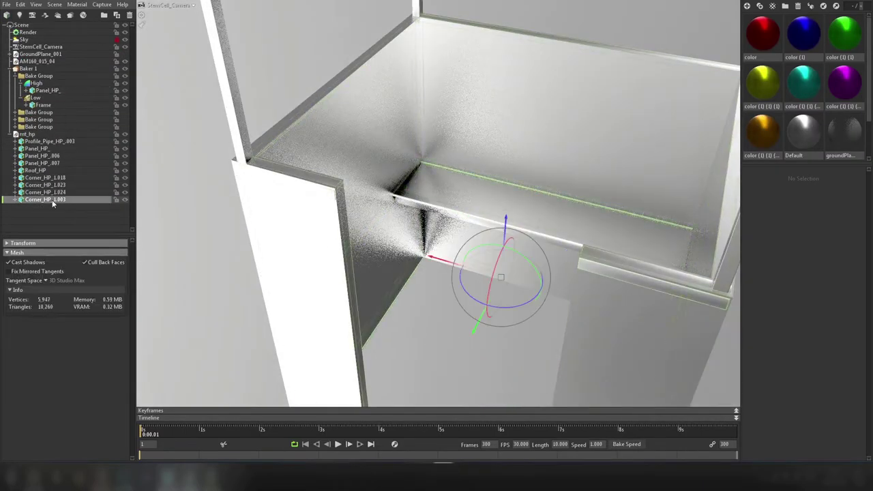
drag(52, 200, 37, 83)
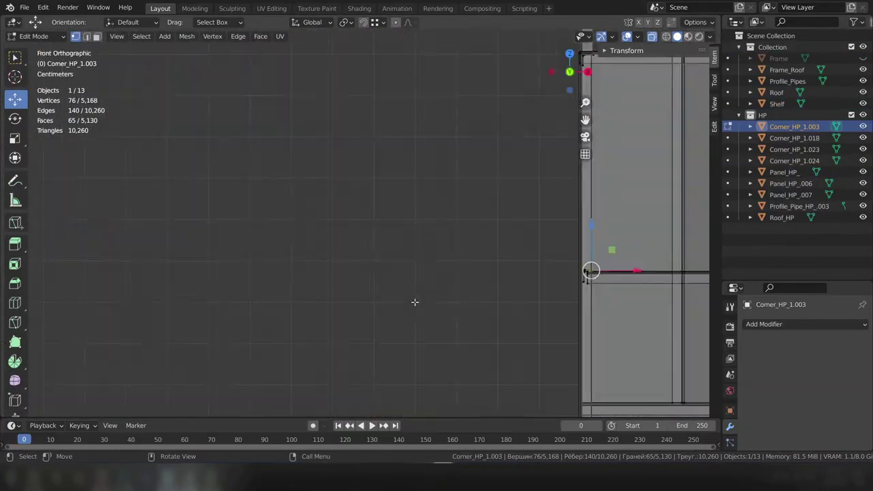
scroll(421, 208, down, 1)
key(g)
key(y)
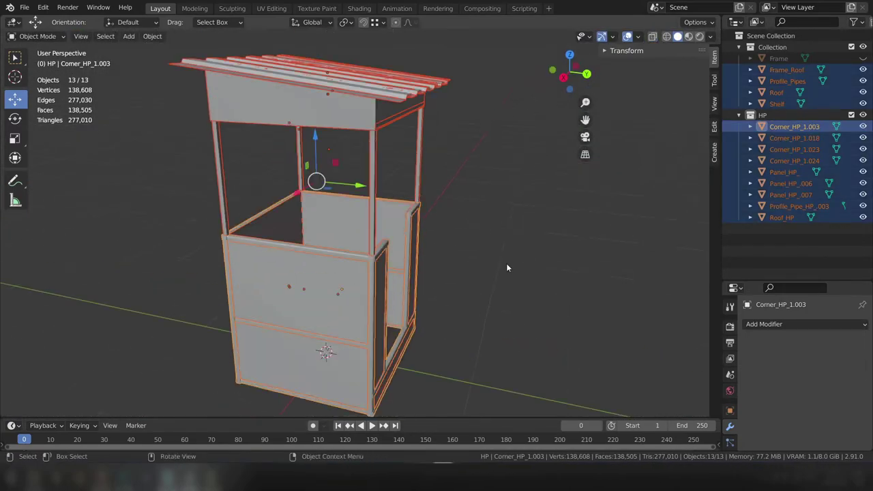
Step: Apply the high-poly parts, export them as FBX, and slot the reimported corner into High
key(ctrl+a)
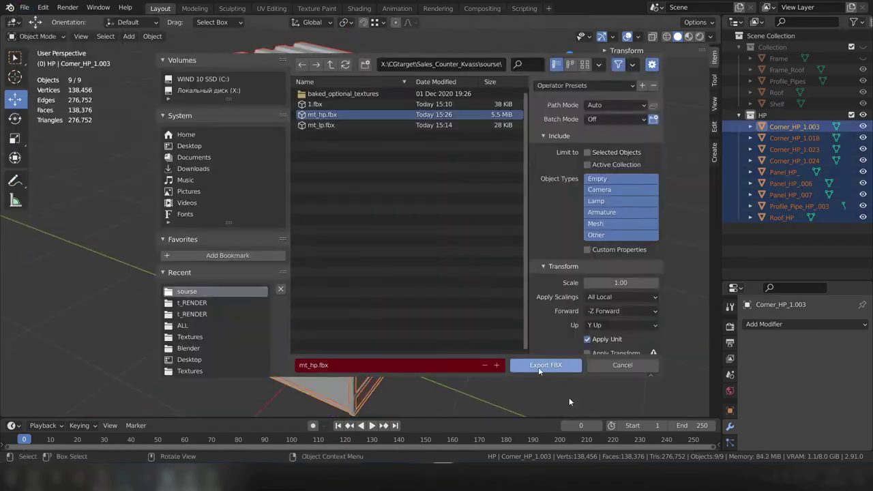
click(539, 366)
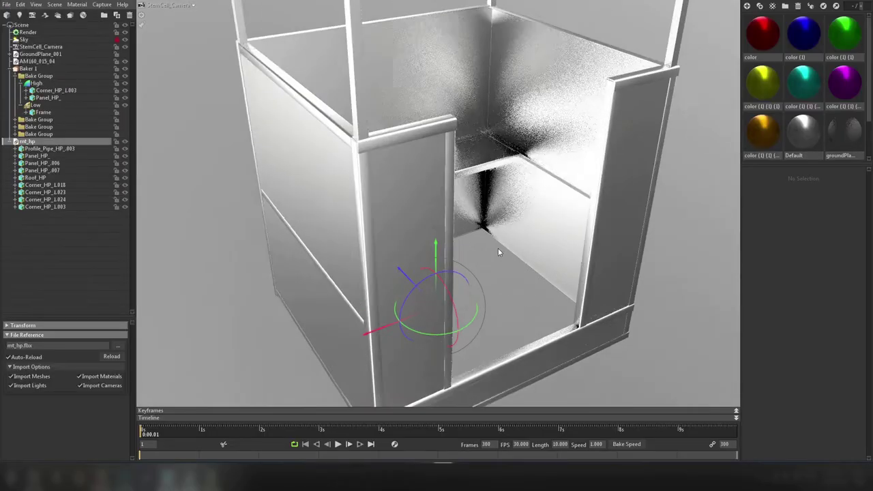
click(73, 91)
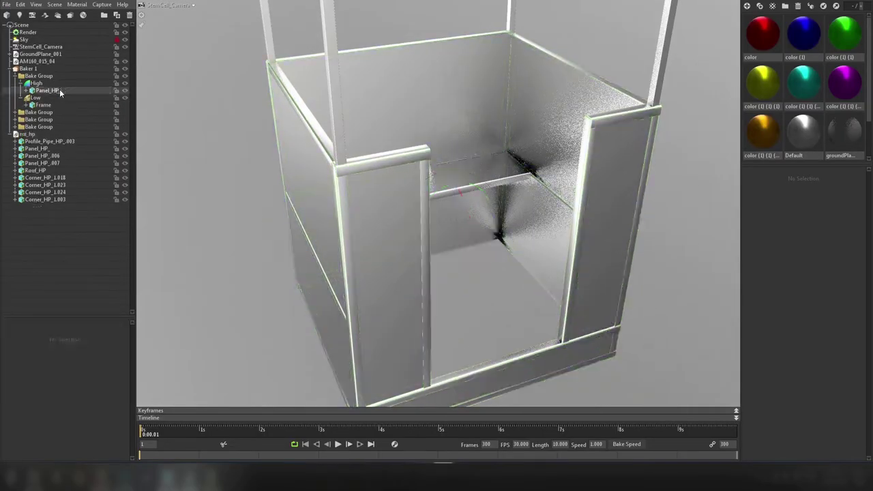
drag(52, 87, 45, 82)
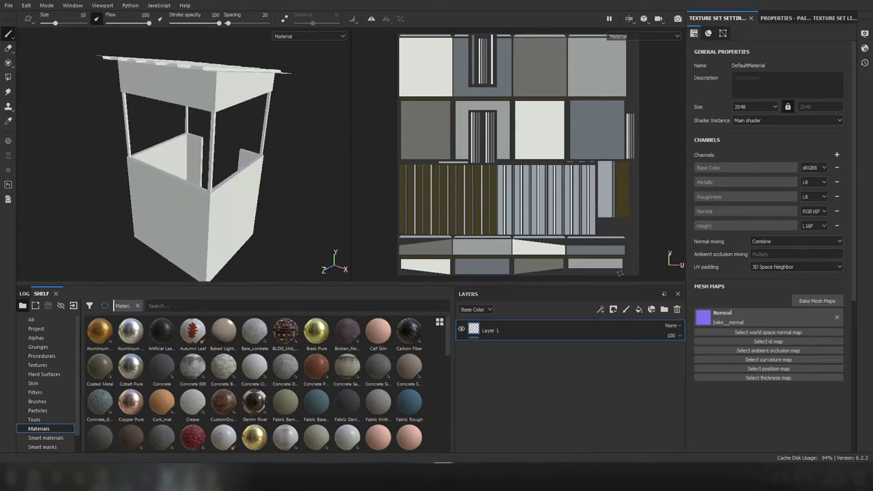
Step: Inspect the new bakes on the booth's window ledge, then the whole booth and the roof edge
mouse_move(224, 146)
alt+mouse_down()
mouse_move(169, 148)
mouse_move(140, 186)
mouse_move(706, 315)
alt+mouse_up()
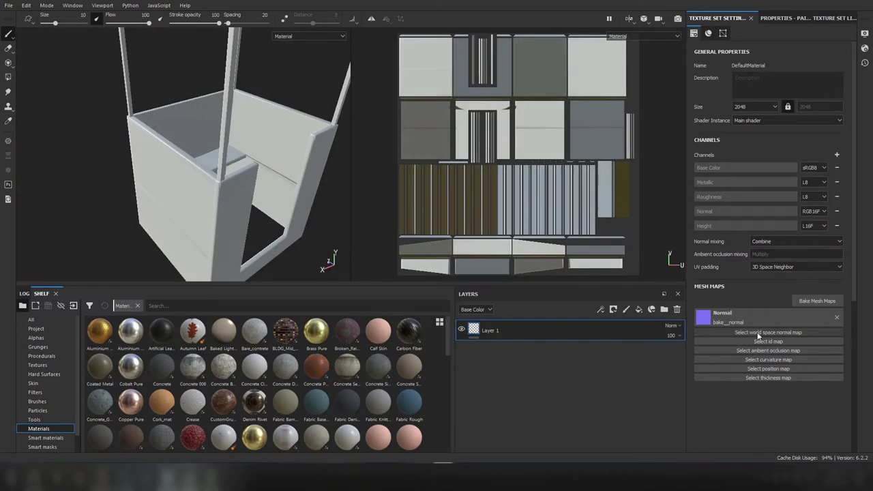
mouse_move(785, 380)
alt+mouse_down()
mouse_move(216, 219)
mouse_move(330, 221)
alt+mouse_up()
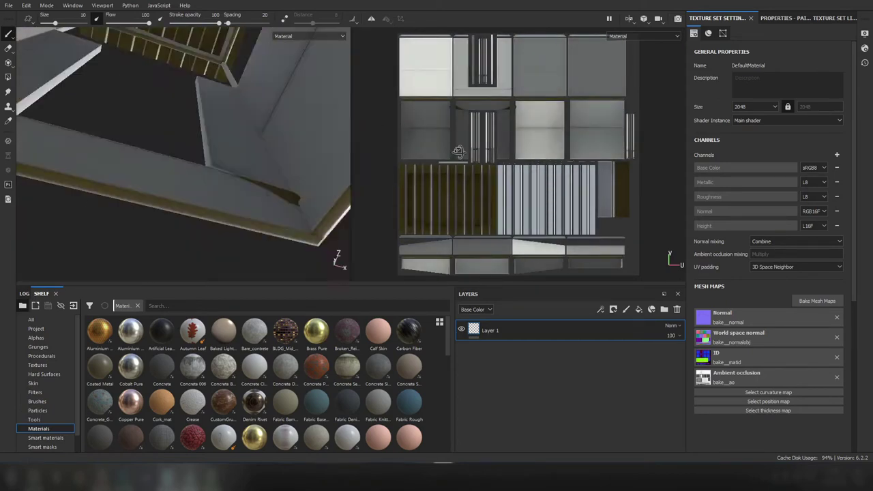
alt+drag(330, 221, 178, 198)
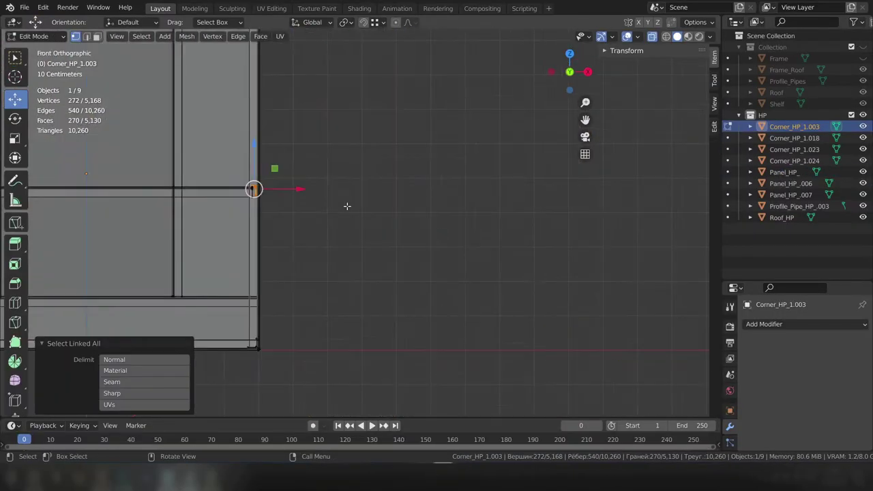
Step: Move the linked corner frame geometry into place against the panels in Edit Mode
scroll(347, 206, down, 3)
key(g)
click(479, 283)
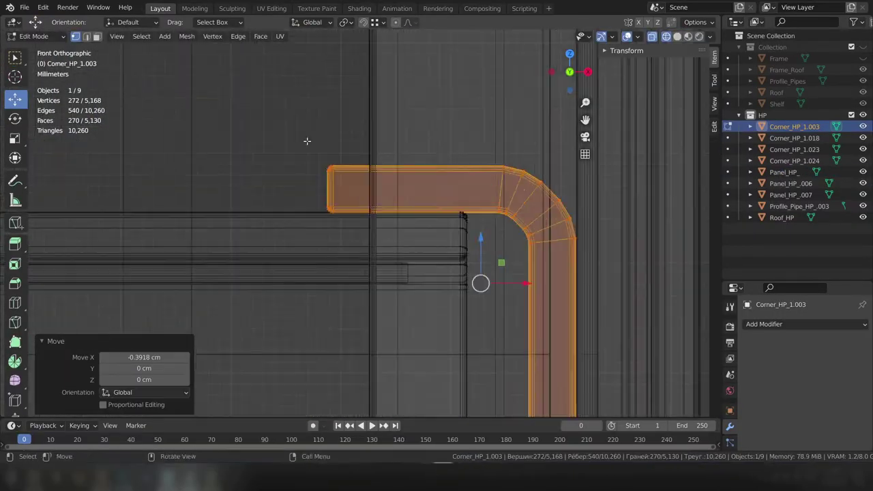
key(g)
click(400, 192)
scroll(360, 220, up, 5)
scroll(348, 164, down, 5)
key(l)
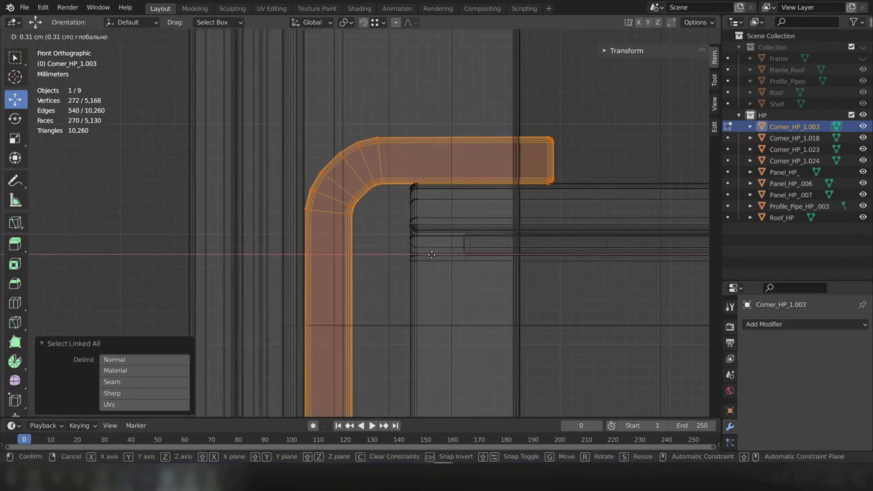
key(alt+a)
key(Tab)
mouse_move(448, 321)
middle_down()
mouse_move(487, 307)
mouse_move(287, 213)
mouse_move(360, 271)
mouse_move(340, 184)
mouse_move(253, 245)
mouse_move(238, 193)
middle_up()
Step: Select the linked Panel_HP_ mesh from the right view and reposition it
key(Tab)
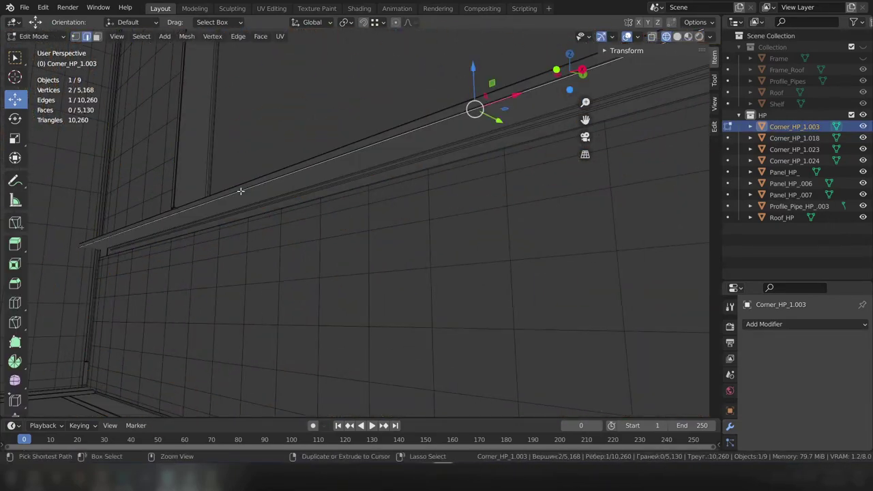
key(ctrl+l)
key(KP_3)
scroll(293, 225, up, 5)
scroll(293, 225, down, 5)
key(l)
click(401, 251)
key(Tab)
middle_drag(370, 210, 386, 289)
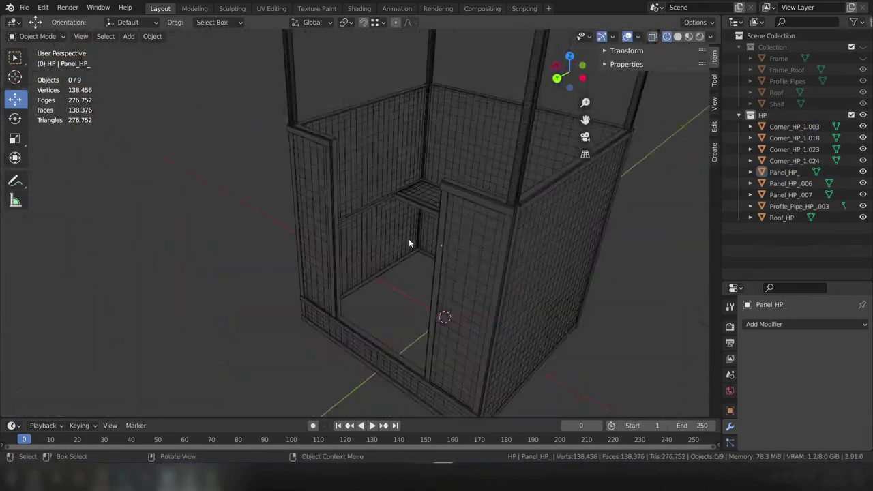
Step: Select all high-poly objects, join the corner pieces into one, and reset the origin
scroll(413, 183, down, 3)
scroll(409, 171, down, 4)
middle_drag(410, 171, 479, 213)
key(a)
click(152, 36)
click(320, 259)
right_click(320, 75)
click(330, 80)
click(152, 36)
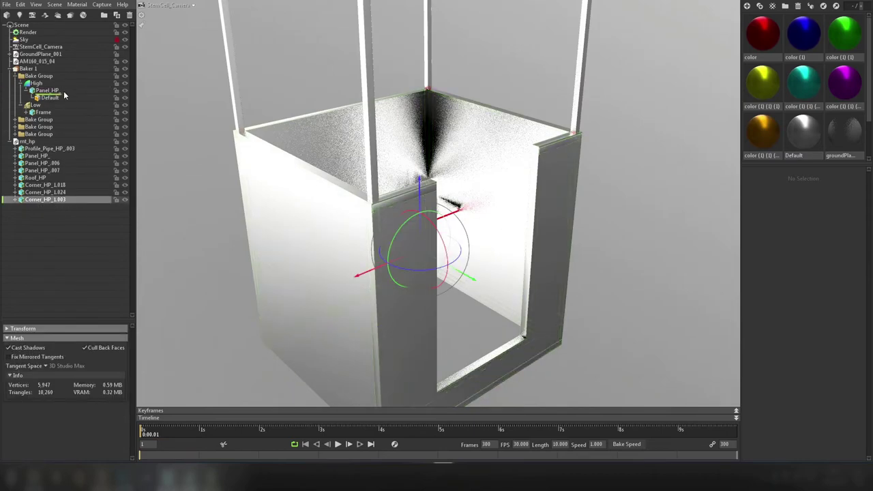
Step: Place Corner_HP_1.003 in the High group and paint the cage offset and bake direction
drag(67, 106, 41, 90)
click(34, 105)
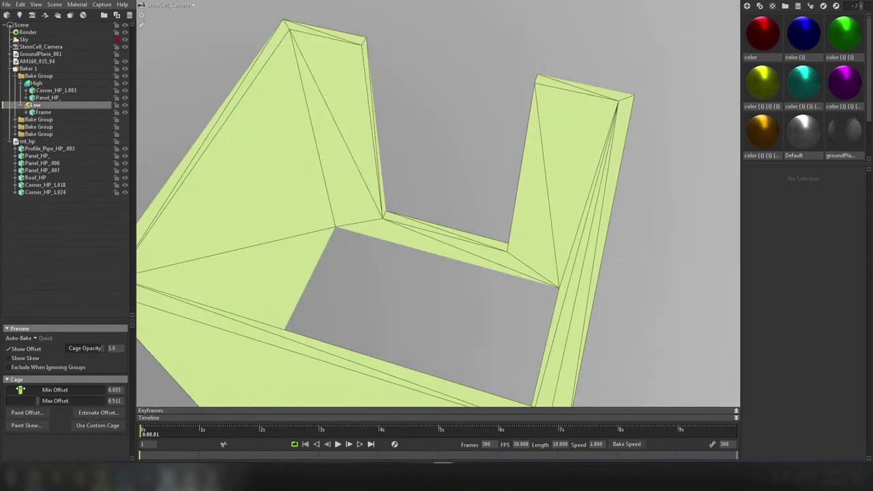
click(26, 413)
drag(449, 189, 442, 264)
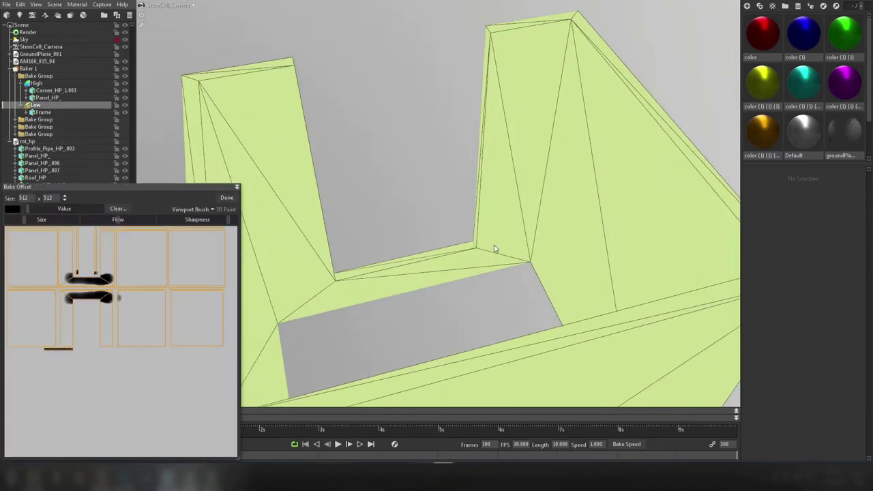
drag(180, 189, 288, 187)
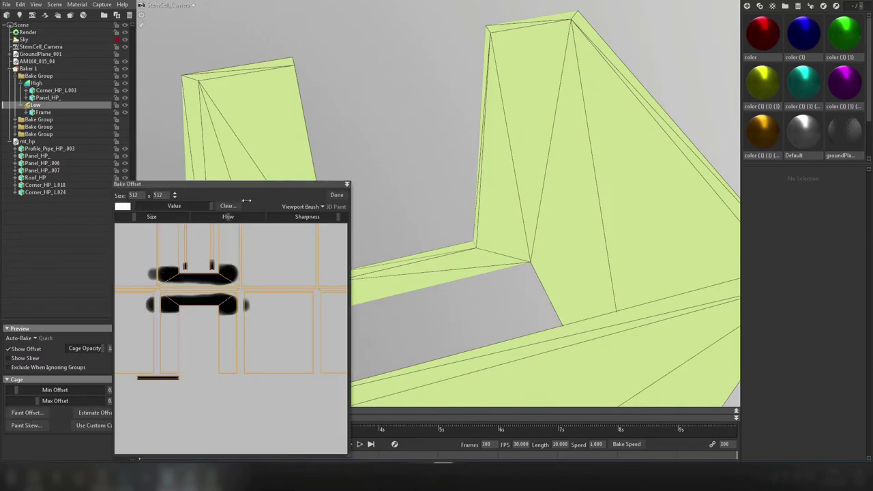
click(228, 205)
drag(266, 186, 274, 153)
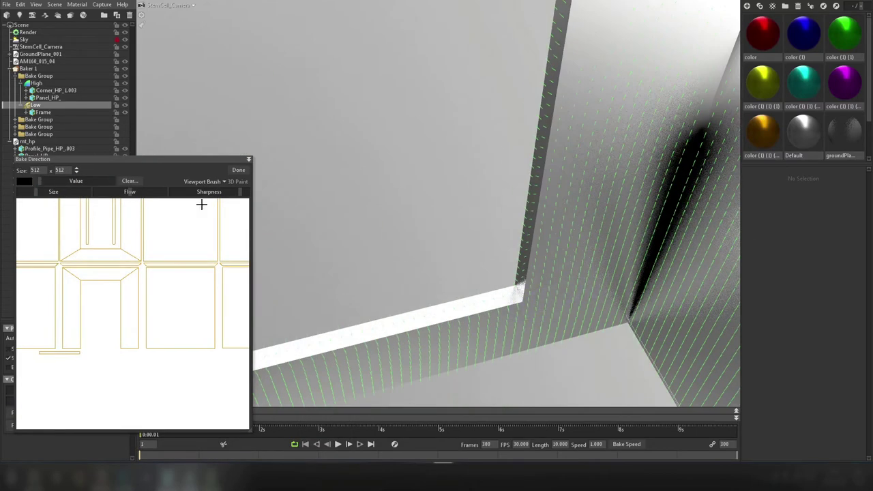
drag(548, 302, 539, 307)
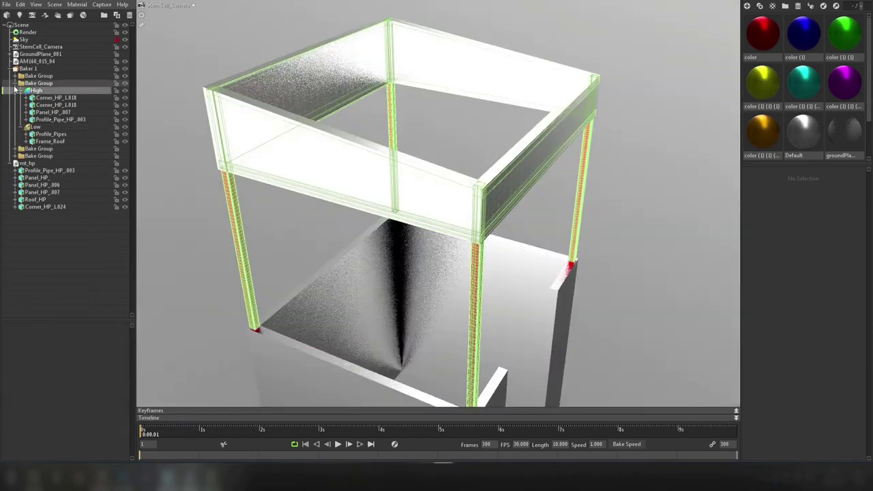
Step: Expand each bake group and check its Low mesh and High pieces such as Corner_HP_L003
click(18, 80)
click(18, 78)
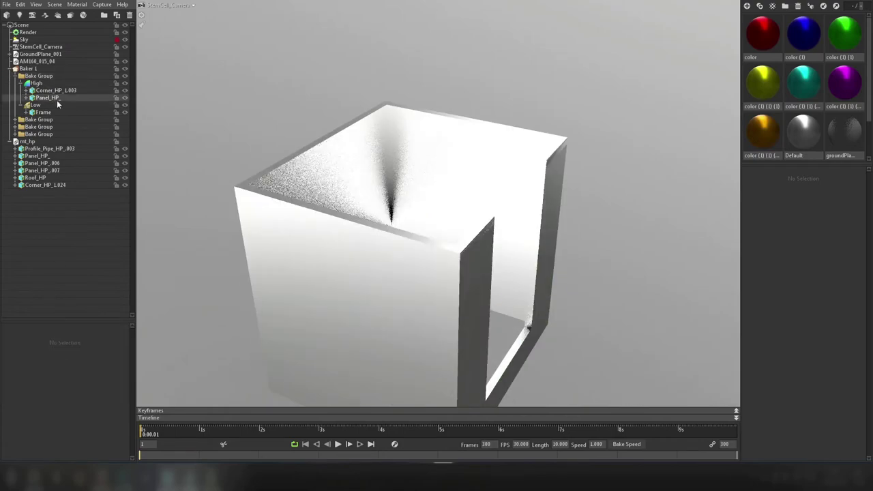
click(34, 105)
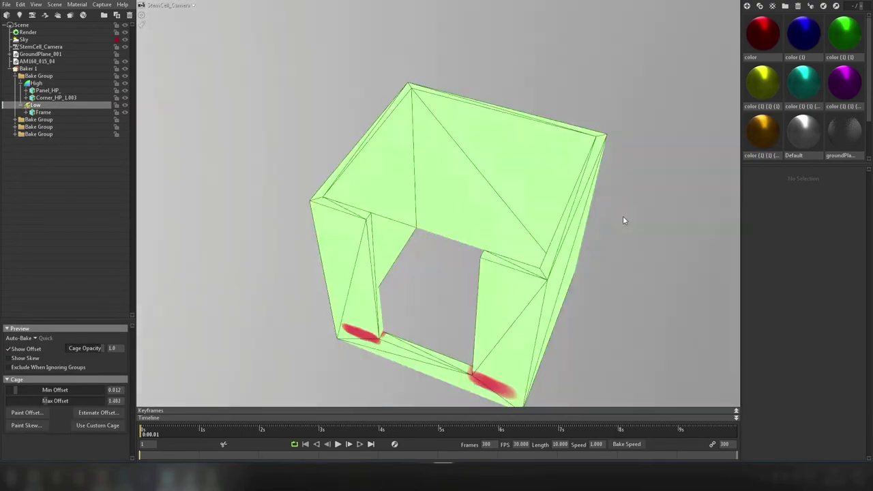
click(49, 97)
click(17, 76)
click(45, 83)
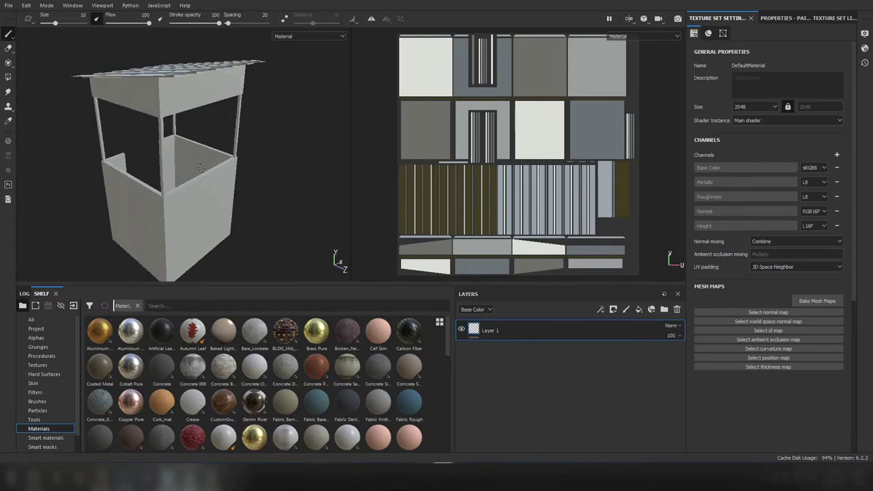
Step: Orbit the new kiosk project from below and a three-quarter angle to check the loaded mesh maps
scroll(201, 166, up, 5)
alt+drag(201, 166, 164, 171)
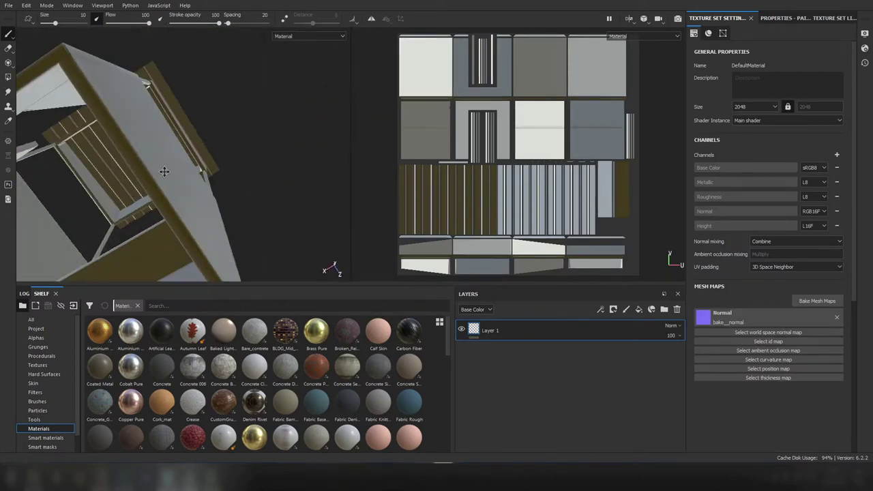
key(f)
scroll(205, 204, up, 3)
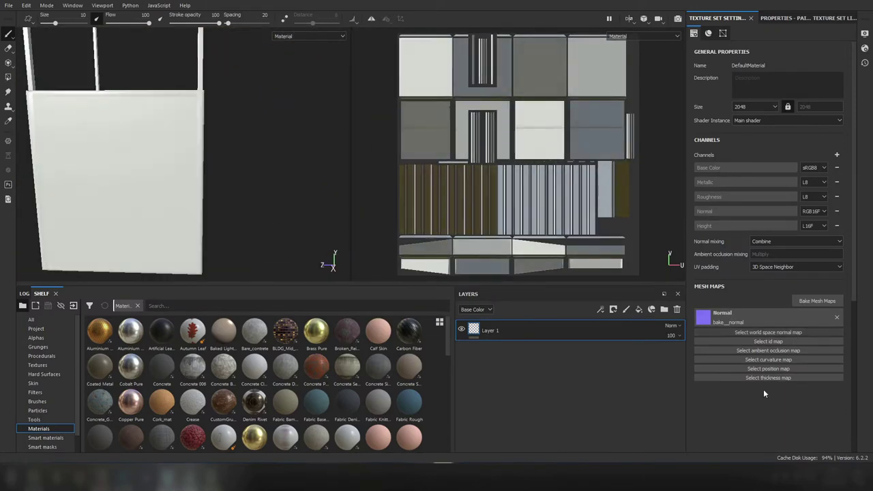
scroll(185, 156, down, 3)
mouse_move(184, 157)
alt+mouse_down()
mouse_move(246, 180)
mouse_move(186, 185)
mouse_move(243, 176)
mouse_move(228, 162)
mouse_move(100, 174)
alt+mouse_up()
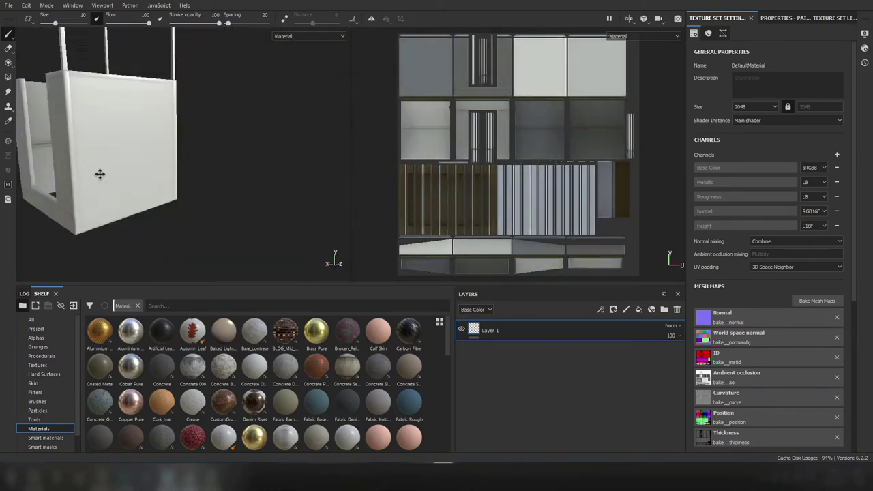
scroll(233, 192, up, 2)
alt+drag(234, 191, 204, 177)
scroll(204, 178, down, 3)
scroll(204, 177, up, 2)
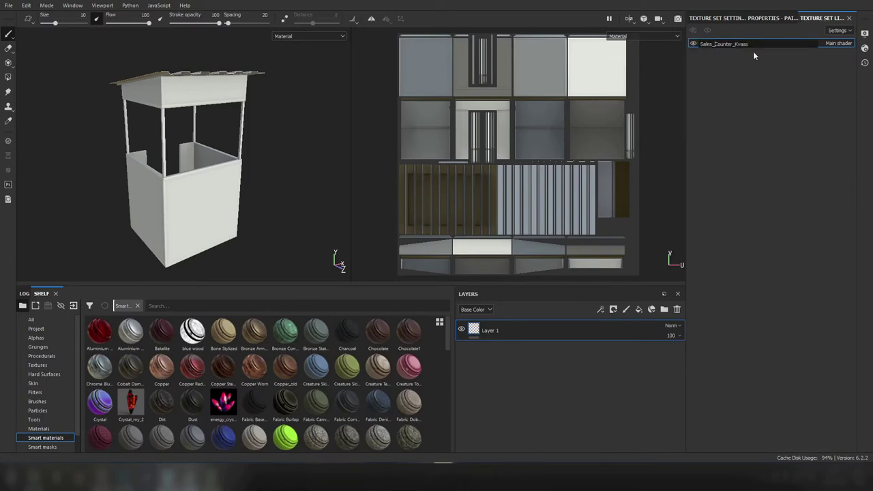
Step: Try and delete Steel Painted Chipped Dirty, then apply Steel Painted Worn and Steel Painted Scraped Dirty
key(f)
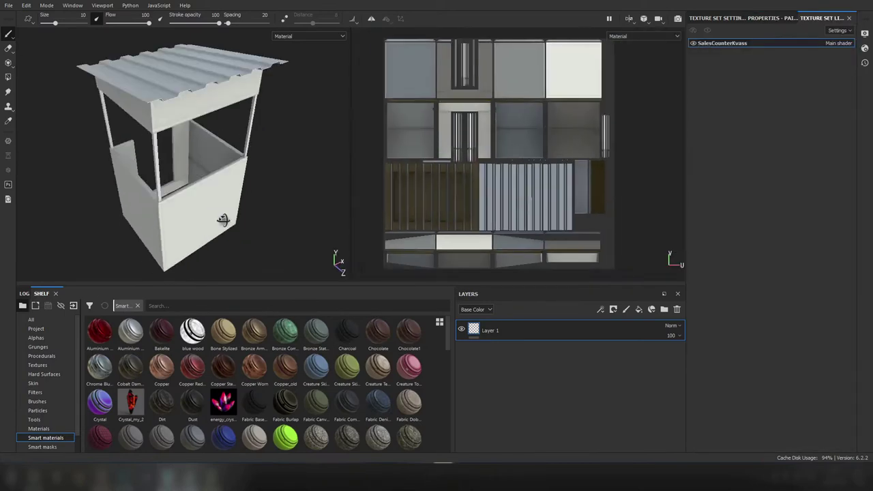
drag(446, 399, 385, 413)
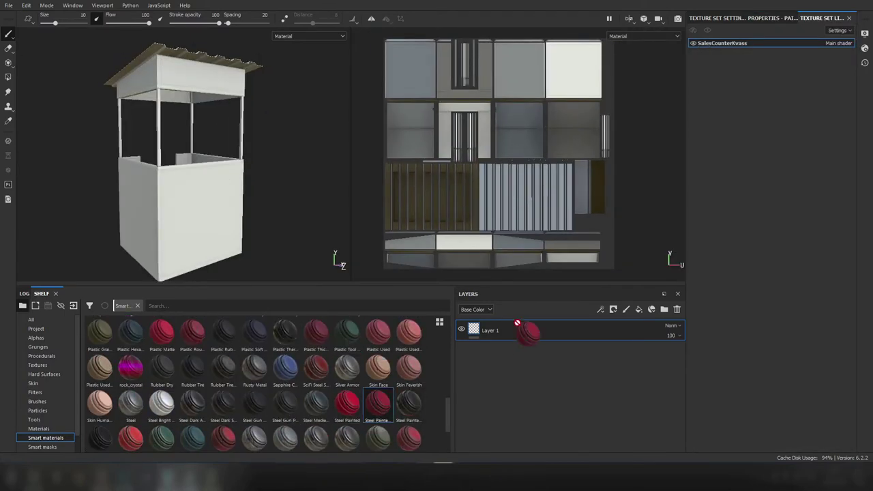
drag(516, 322, 518, 328)
click(677, 310)
scroll(209, 429, down, 2)
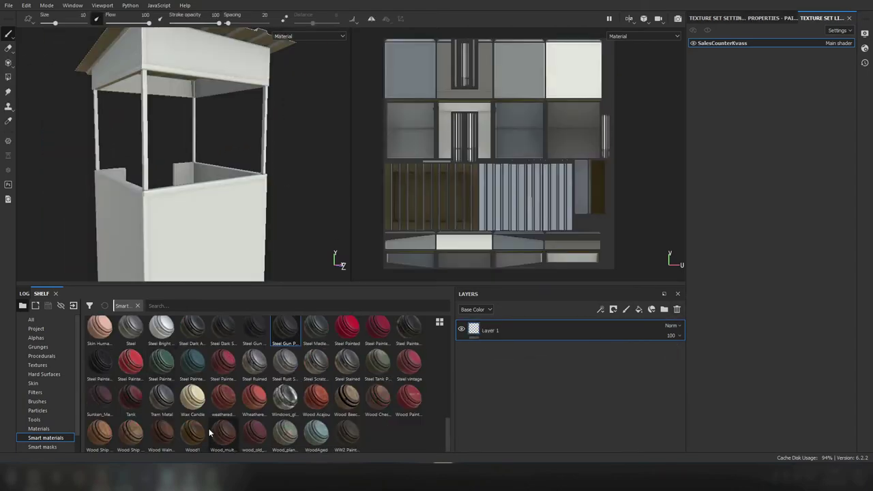
drag(516, 325, 531, 326)
alt+drag(300, 206, 189, 191)
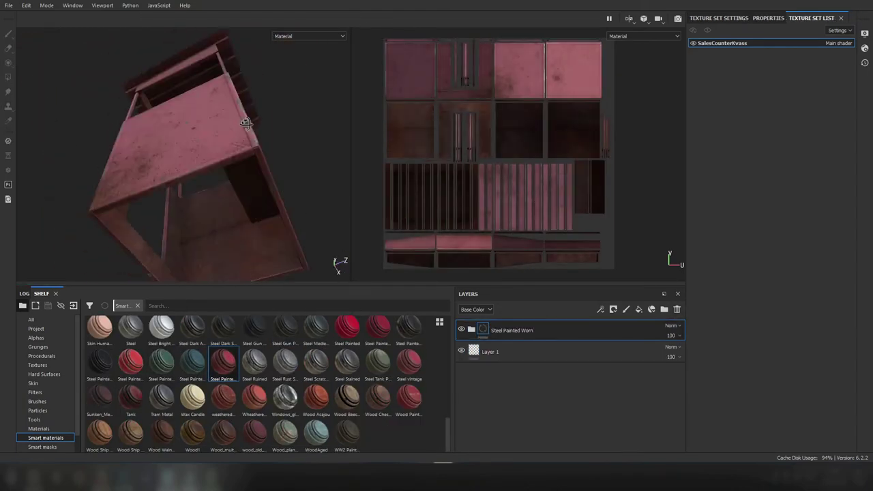
drag(131, 361, 518, 329)
alt+drag(205, 177, 270, 282)
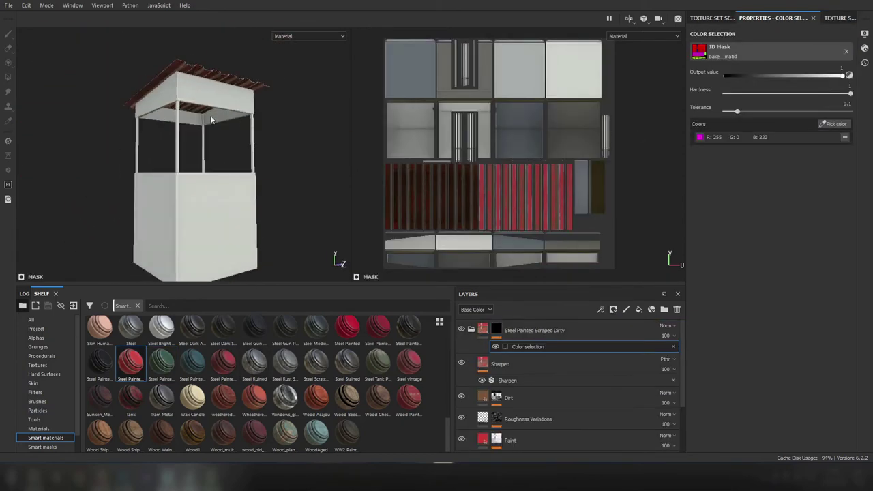
alt+drag(205, 103, 223, 141)
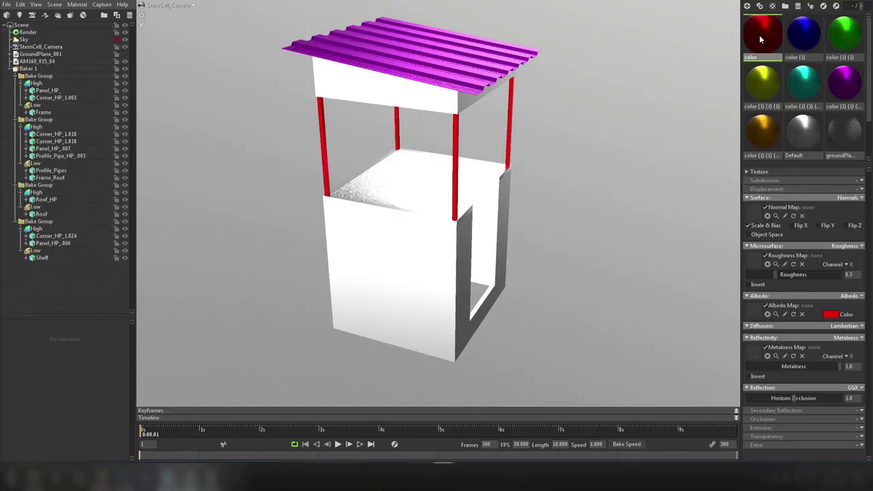
Step: Select Corner_HP_L003 among the bake groups to check them before baking
click(56, 98)
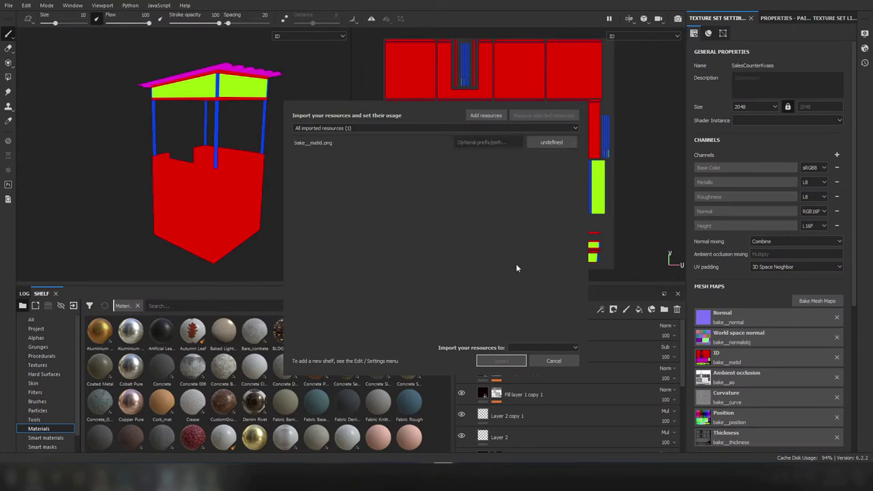
Step: Import the rebaked bake__matid.png ID map and select the Tank material's PAINTED METAL layer
click(501, 361)
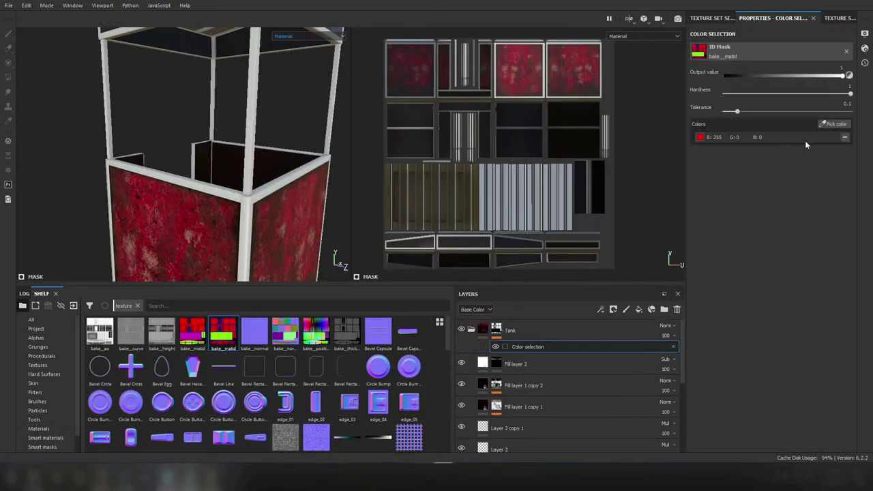
click(46, 438)
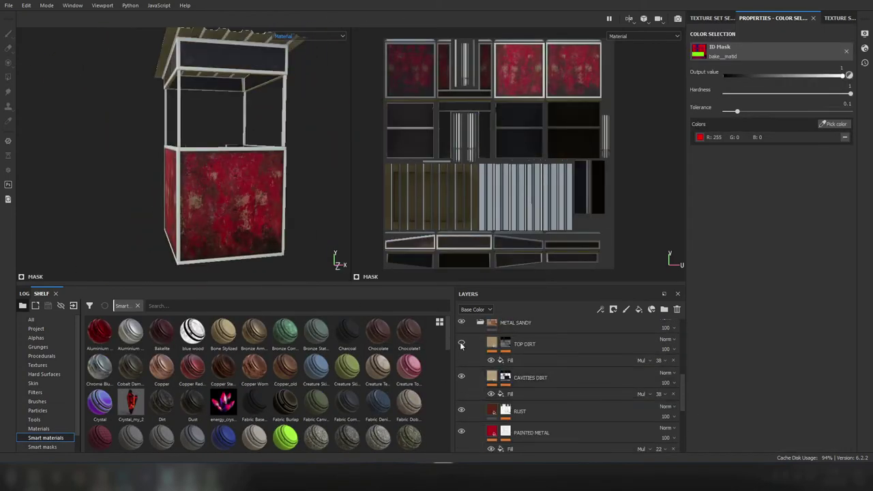
scroll(462, 379, down, 2)
click(478, 379)
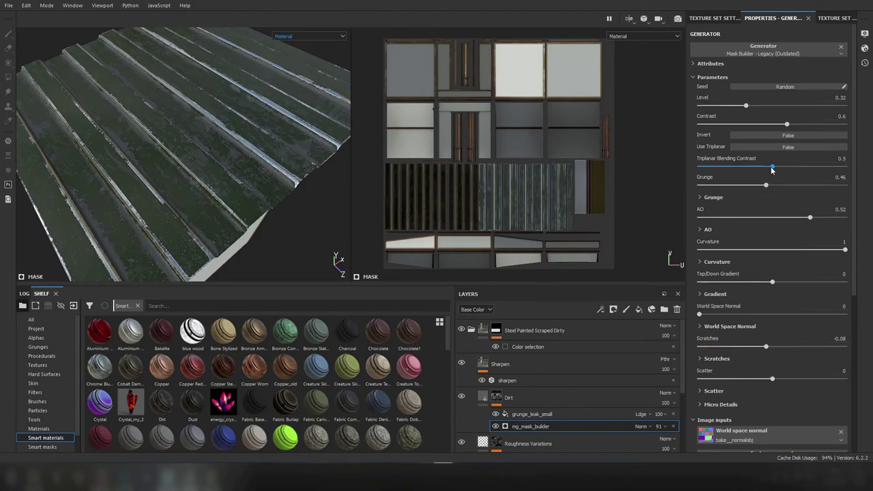
Step: Select the roof's Dirt layer to work on its mask builder
click(483, 399)
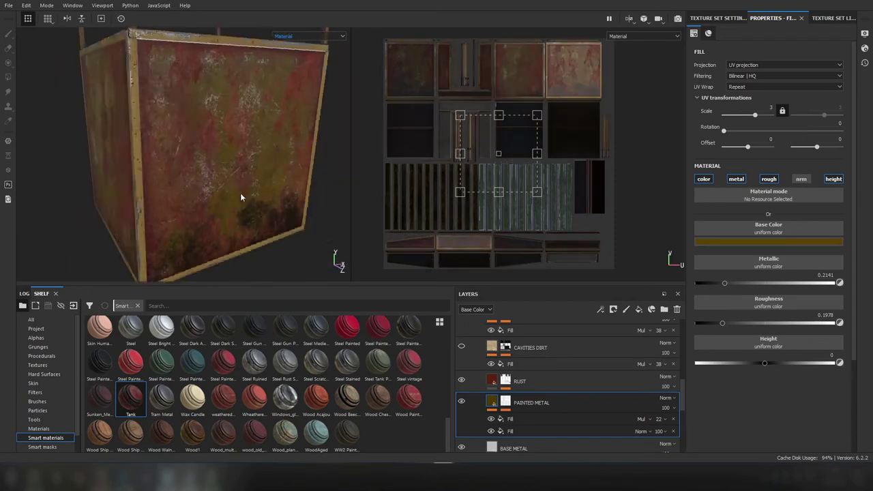
Step: Vary the rust coverage across the walls and review the Fill layer 2 settings
mouse_move(784, 126)
mouse_down()
mouse_move(804, 138)
mouse_move(739, 130)
mouse_up()
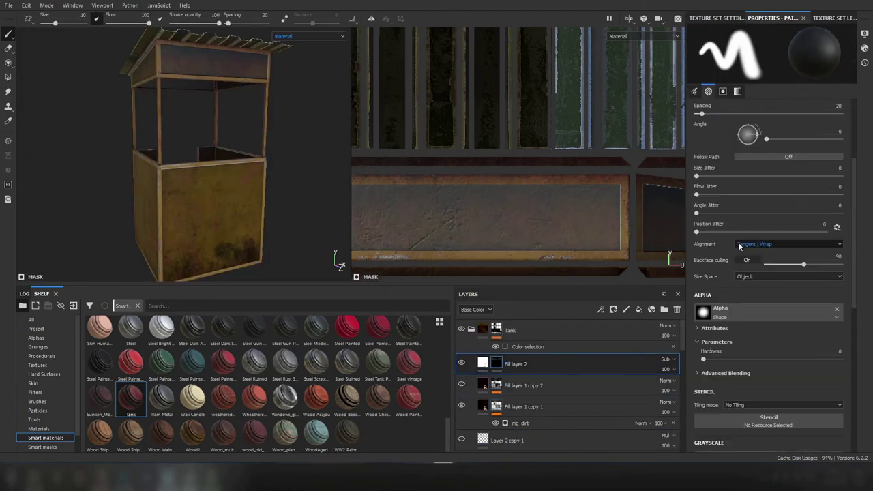
click(559, 386)
click(593, 358)
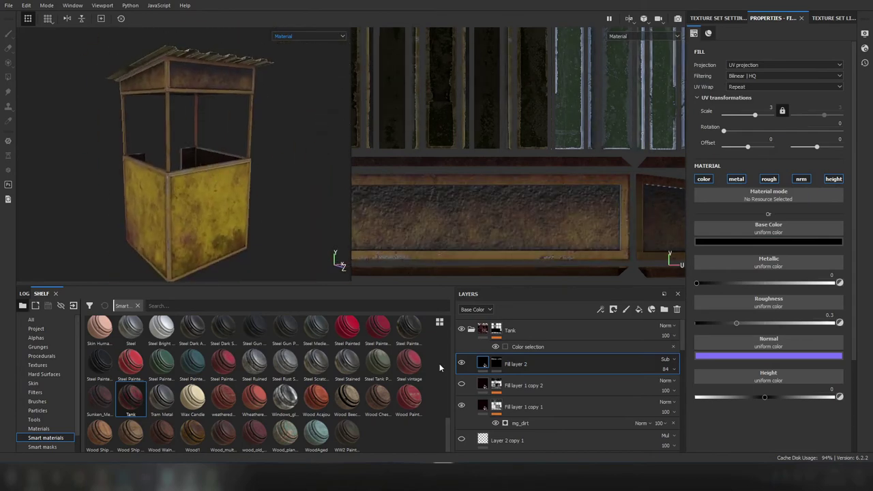
Step: Raise the mg_dirt generator's Dirt Level to 0.76 on the walls
scroll(466, 366, down, 1)
click(520, 396)
drag(777, 117, 810, 118)
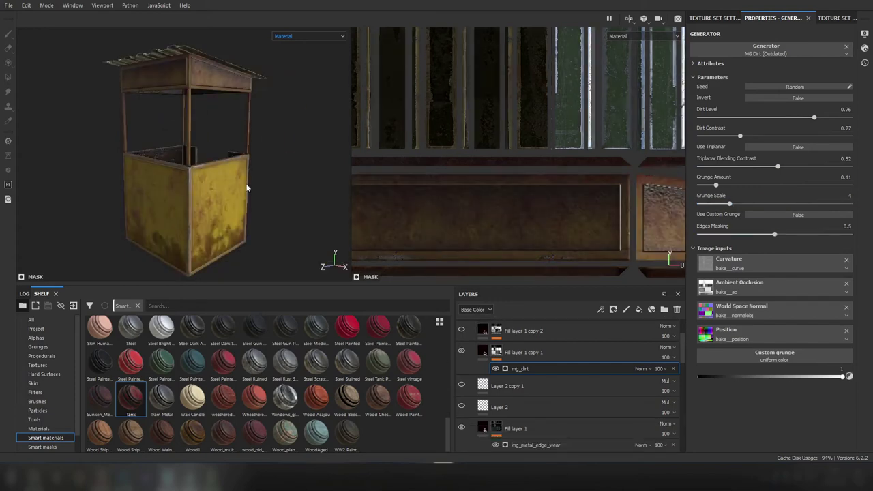
Step: Push Fill layer 1 copy 1's custom grunge up to 1 for more rust
click(539, 352)
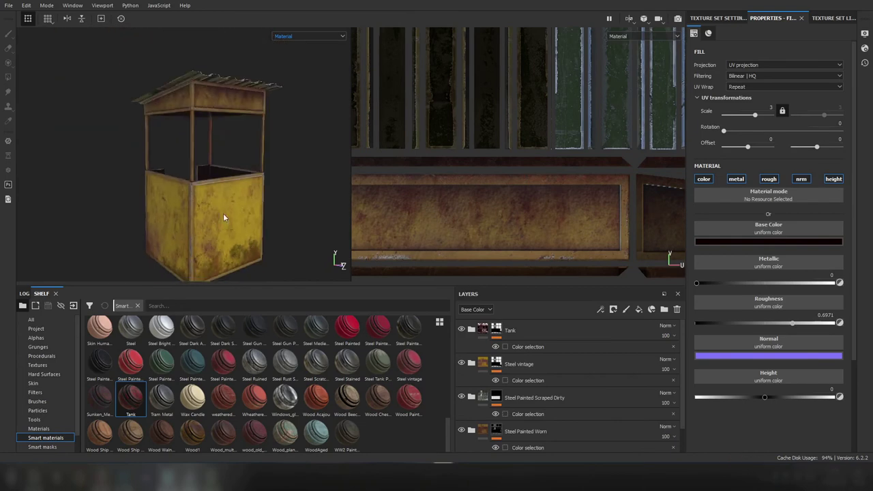
alt+drag(246, 233, 154, 195)
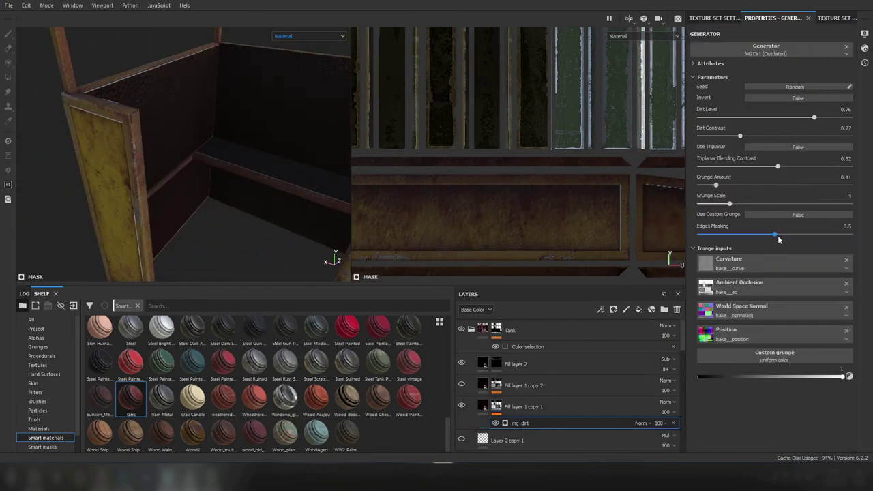
key(f)
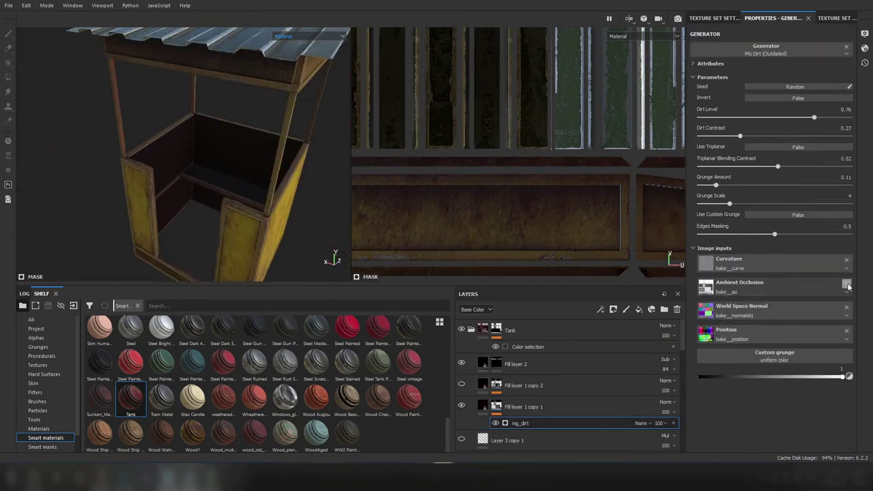
alt+drag(191, 174, 238, 166)
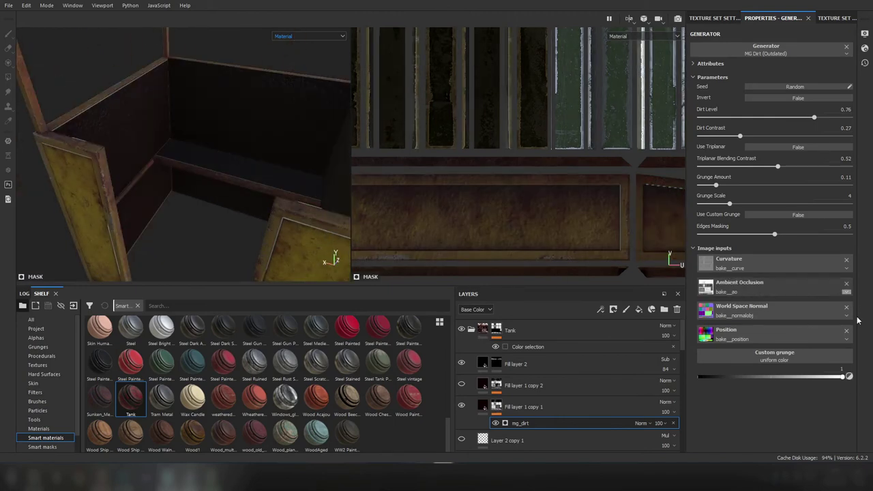
drag(802, 381, 846, 376)
alt+drag(58, 191, 197, 171)
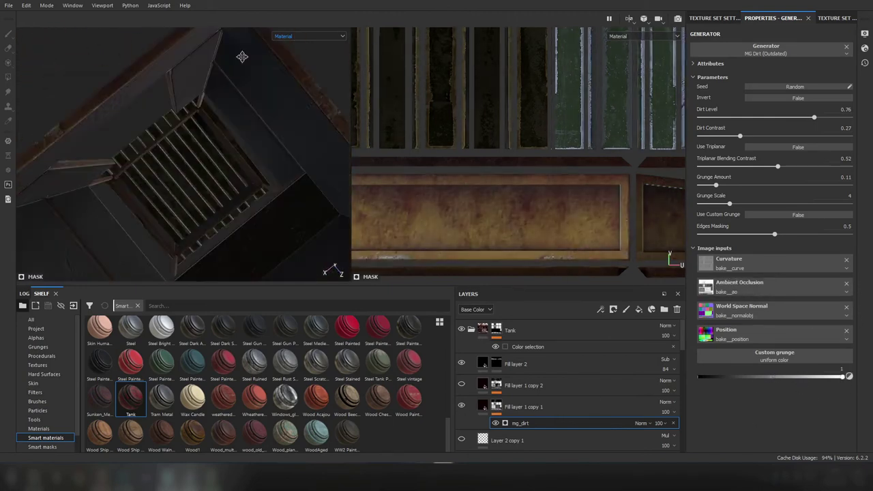
Step: Raise the Rust AO mask builder's Top/Down Gradient to about 0.56
click(538, 389)
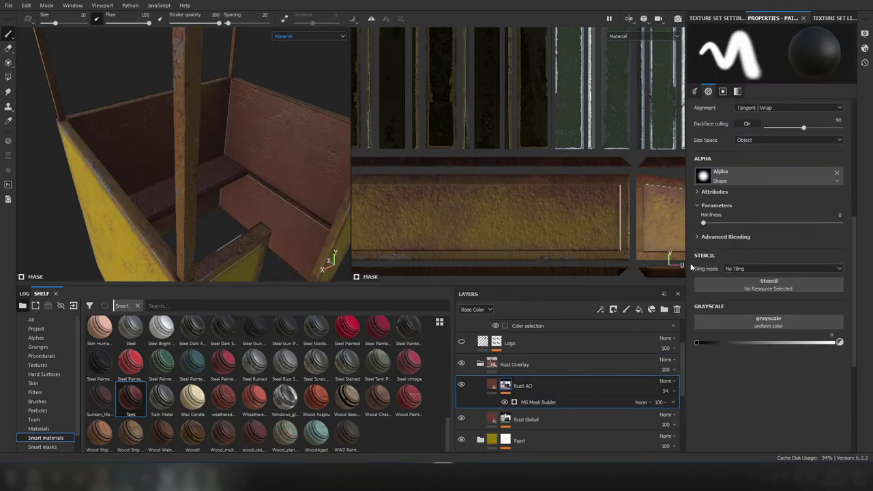
drag(799, 281, 812, 282)
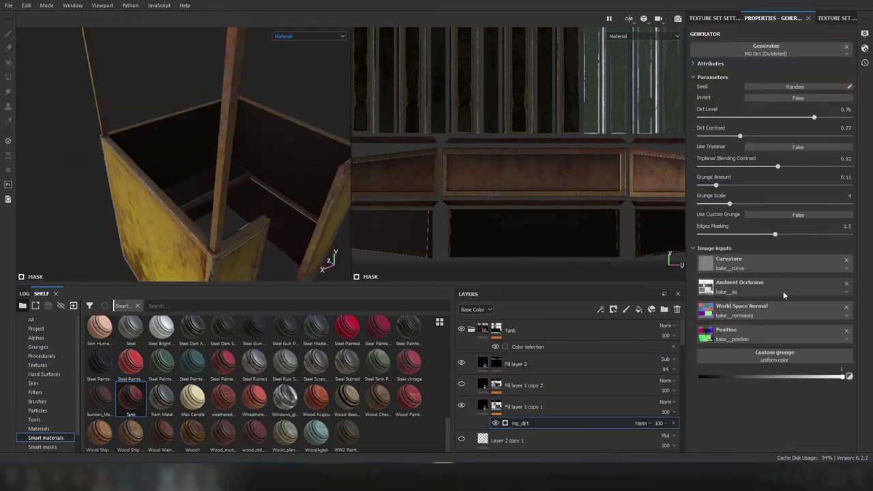
key(f)
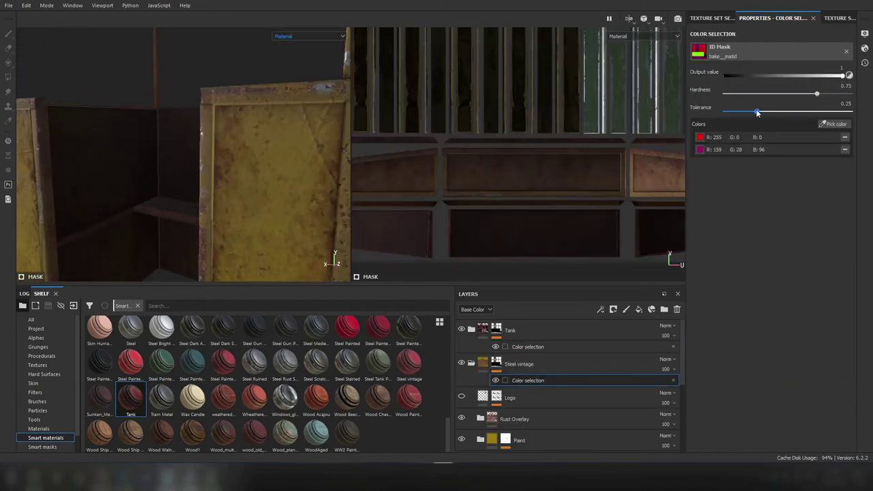
Step: Widen the Steel vintage colour selection tolerance to 0.48 and raise the Rust Occlusion mask level
drag(757, 112, 784, 111)
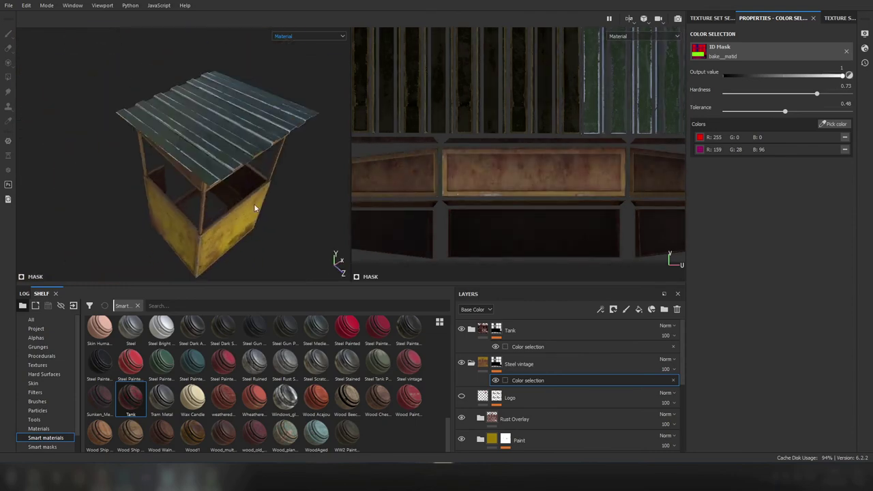
alt+drag(254, 208, 241, 218)
scroll(461, 403, down, 2)
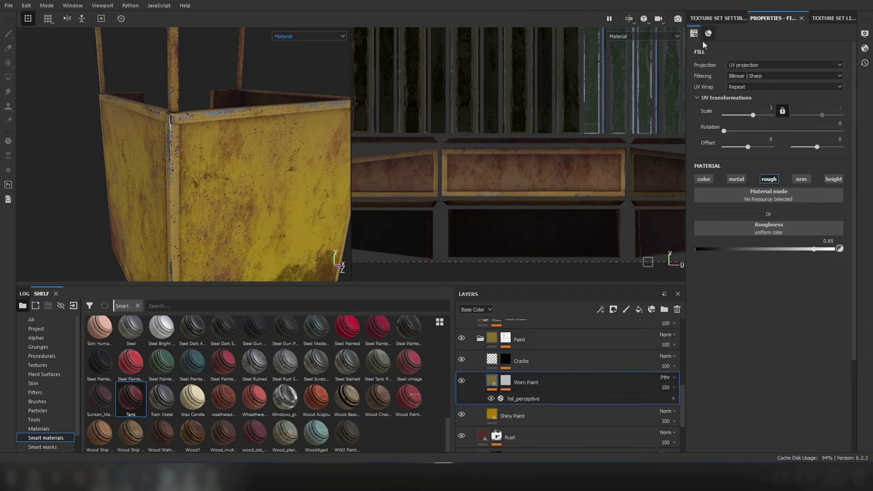
scroll(526, 406, up, 3)
scroll(525, 405, down, 1)
click(496, 356)
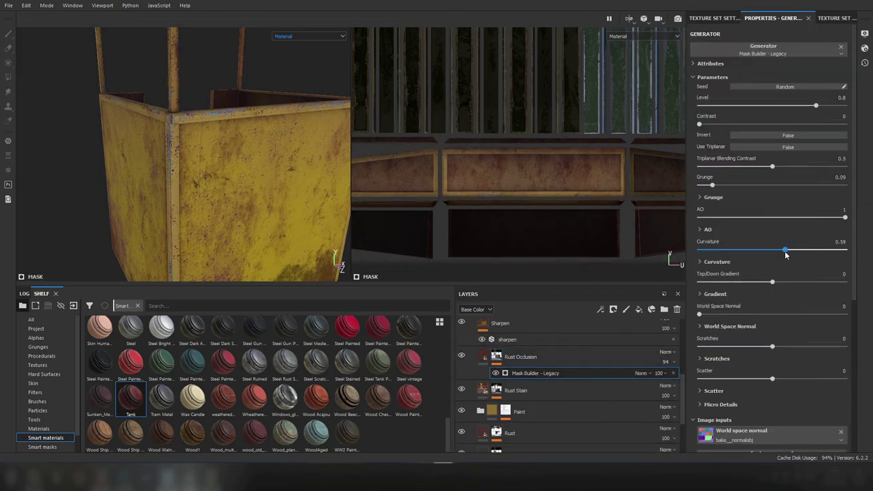
alt+drag(228, 175, 264, 190)
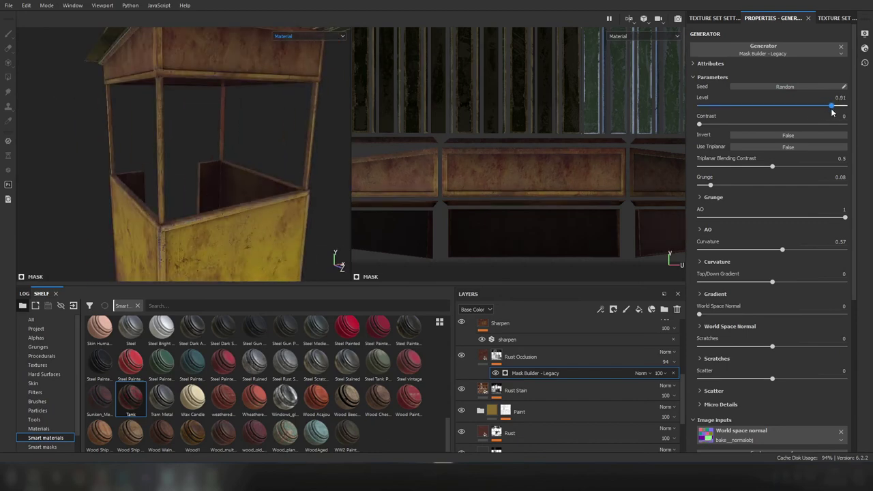
Step: Add a new paint layer and move it above Tank at the top of the stack
click(525, 400)
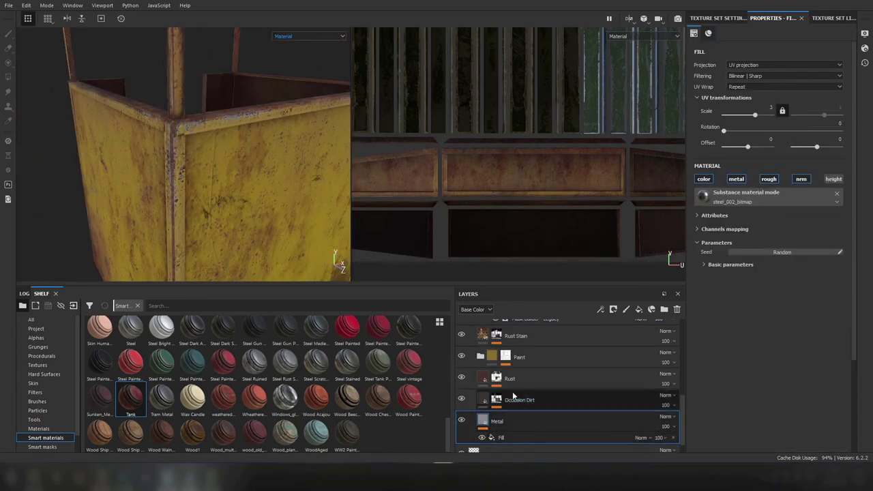
click(512, 433)
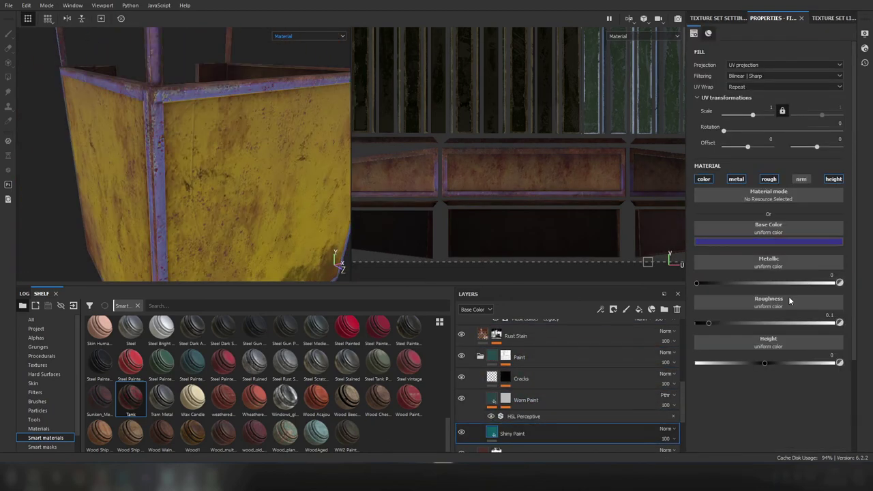
alt+drag(261, 208, 221, 199)
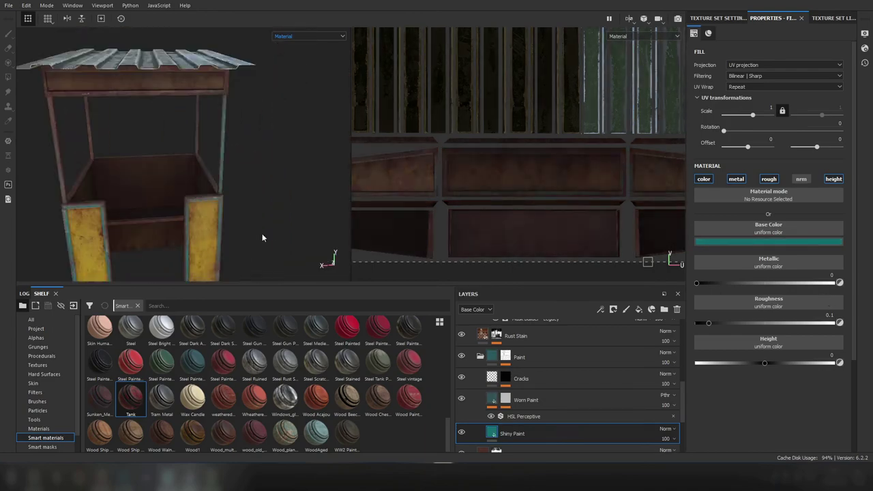
alt+right_drag(222, 198, 222, 181)
alt+drag(222, 181, 204, 136)
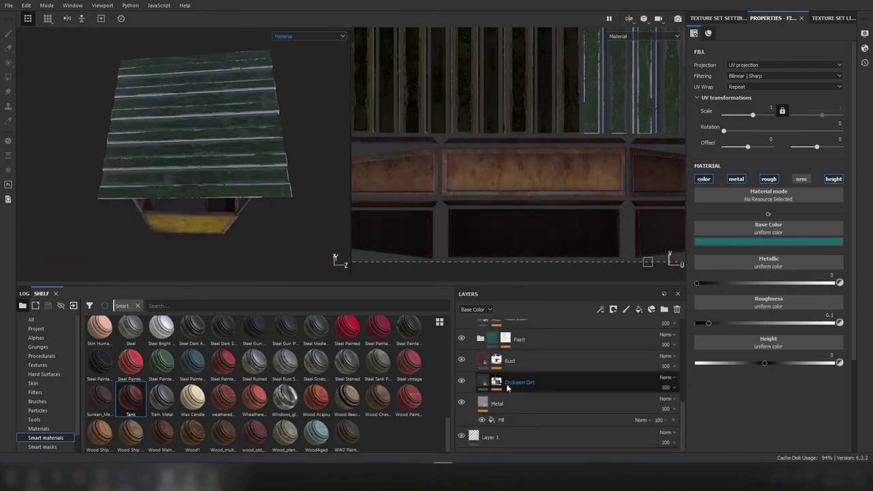
click(626, 309)
drag(538, 330, 539, 326)
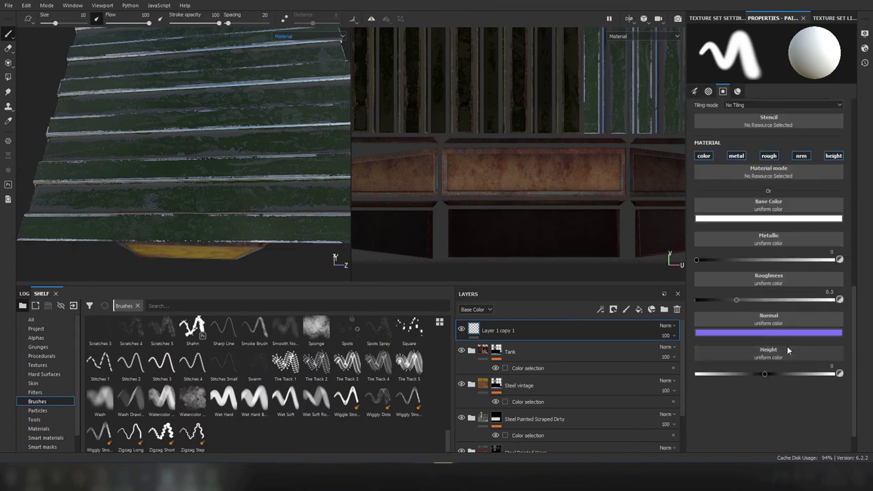
Step: Put the Hard Surfaces Circle Bump stamp in the NaIL layer brush's Normal slot
click(44, 374)
scroll(260, 382, down, 3)
scroll(259, 382, up, 3)
drag(99, 368, 768, 332)
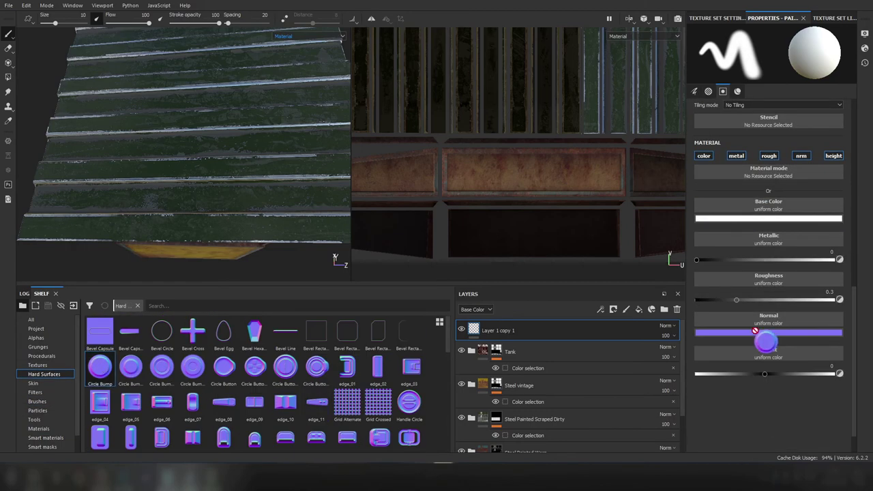
scroll(239, 204, up, 3)
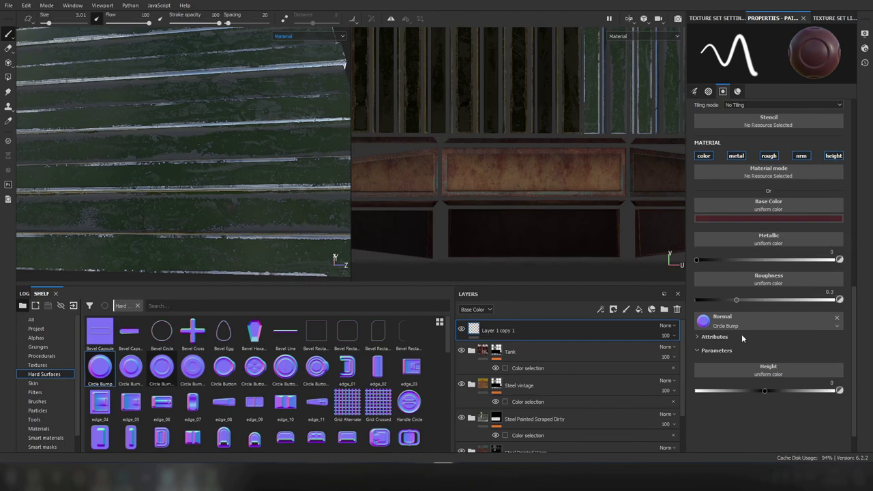
alt+drag(213, 215, 126, 207)
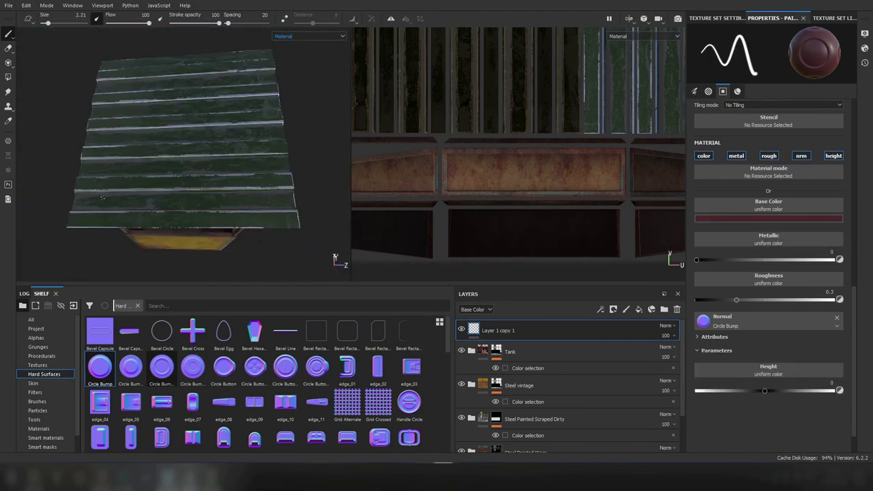
alt+drag(225, 225, 244, 174)
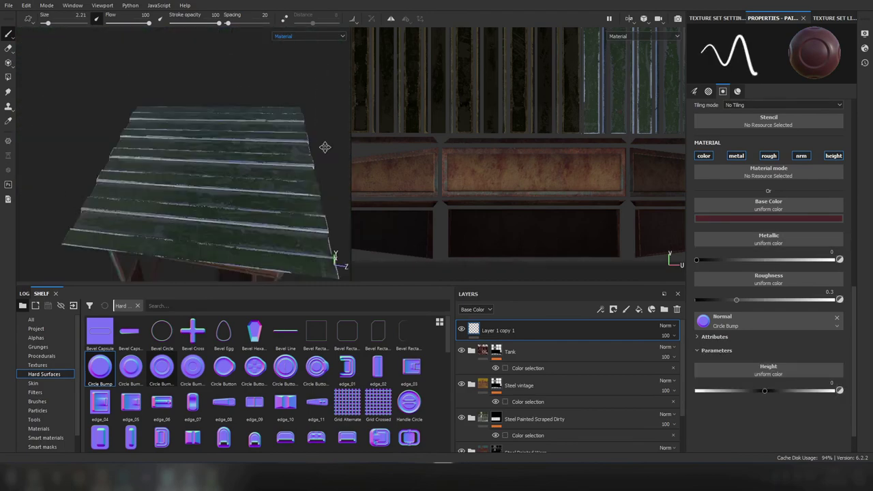
key(f)
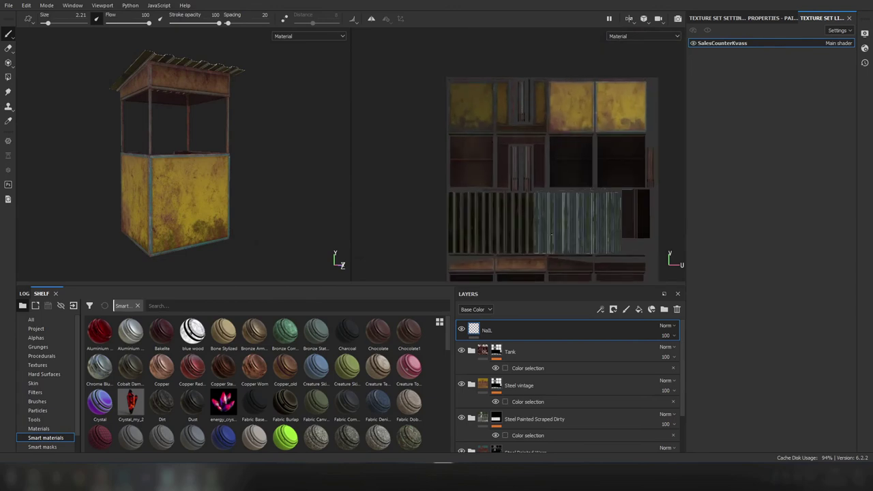
Step: Return to the full material view and open Export Textures with 8-bit PNG output
key(c)
key(c)
key(c)
key(c)
key(m)
key(ctrl+shift+e)
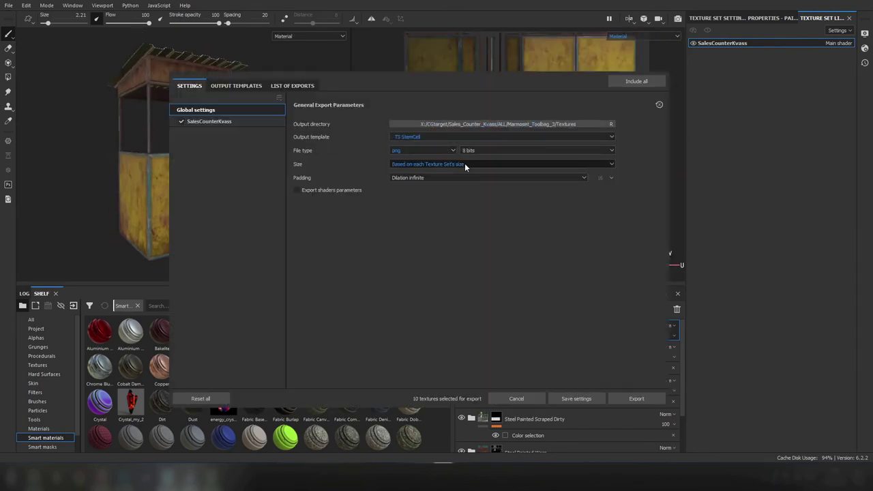